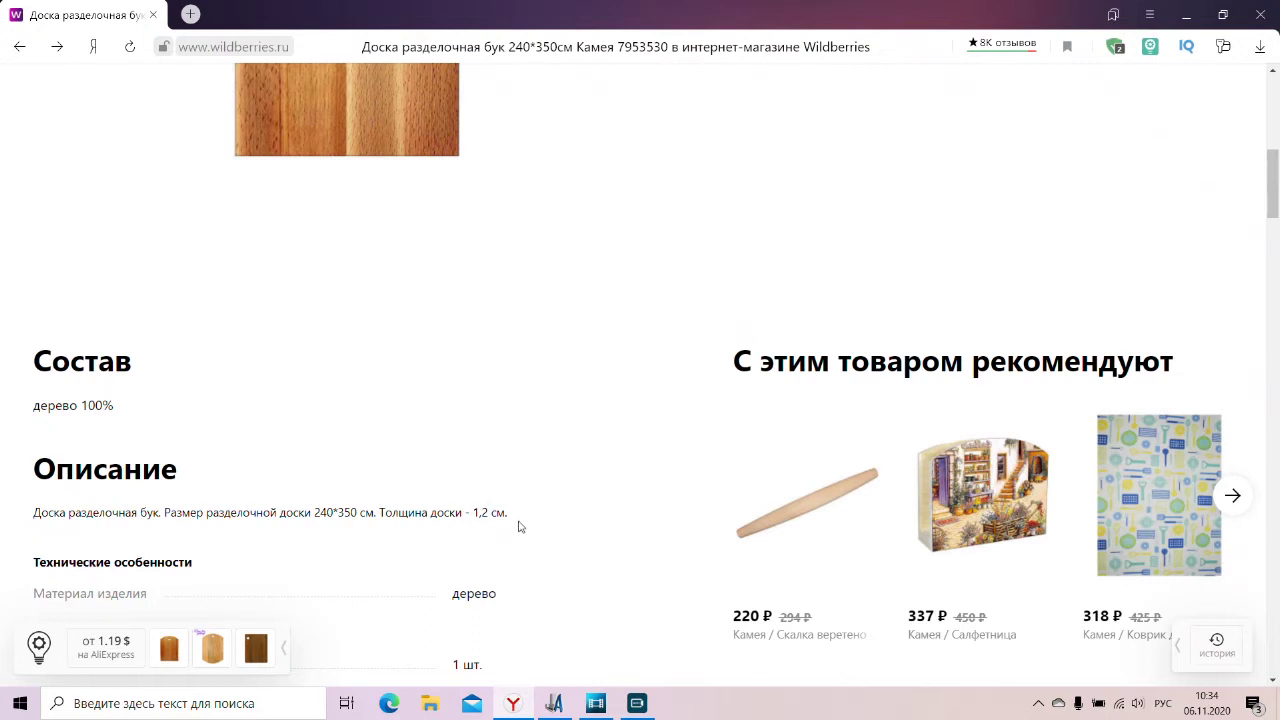
Step: Switch from the cutting-board product page to ArtCAM Pro and create a new model 240 mm wide and 350 mm high
scroll(515, 492, up, 8)
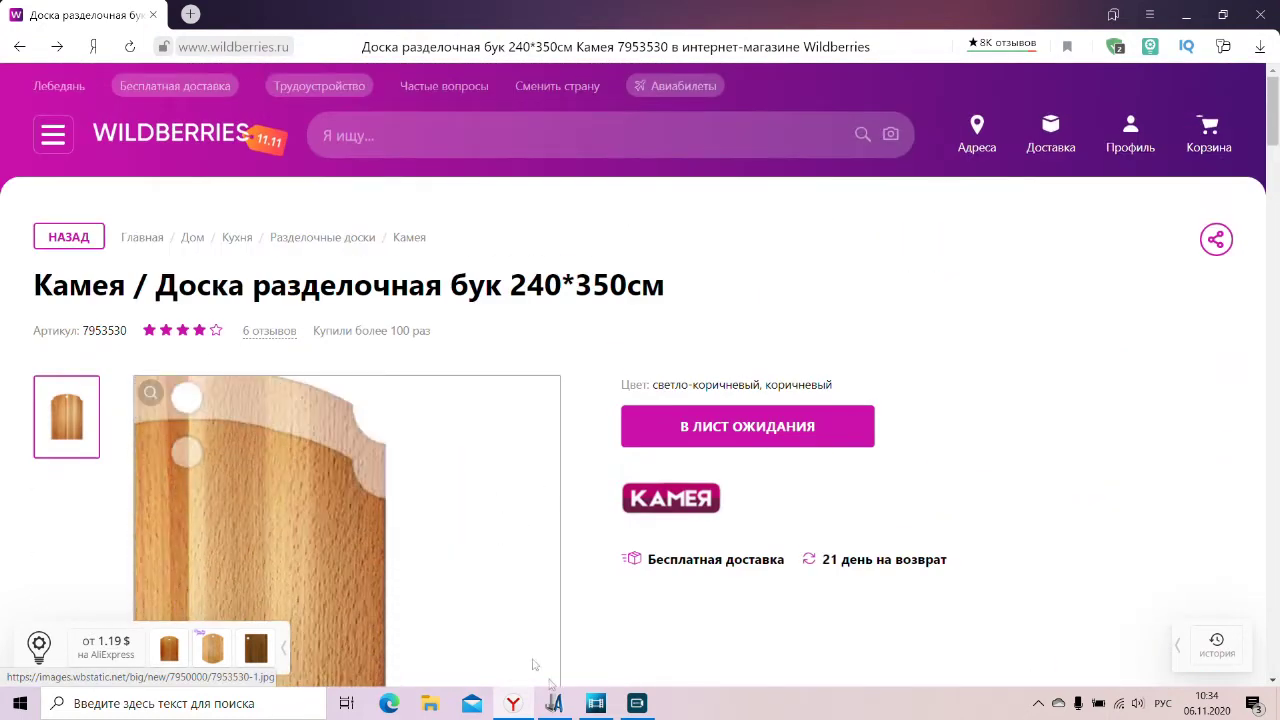
click(553, 703)
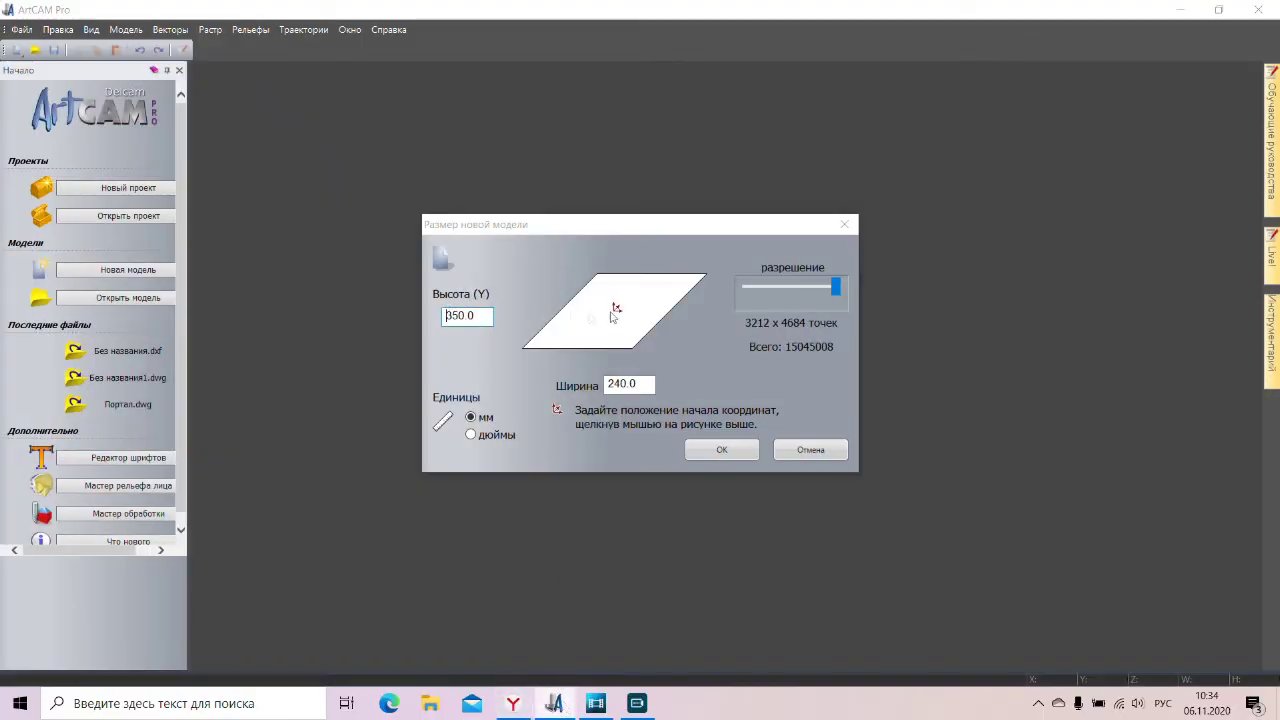
click(721, 449)
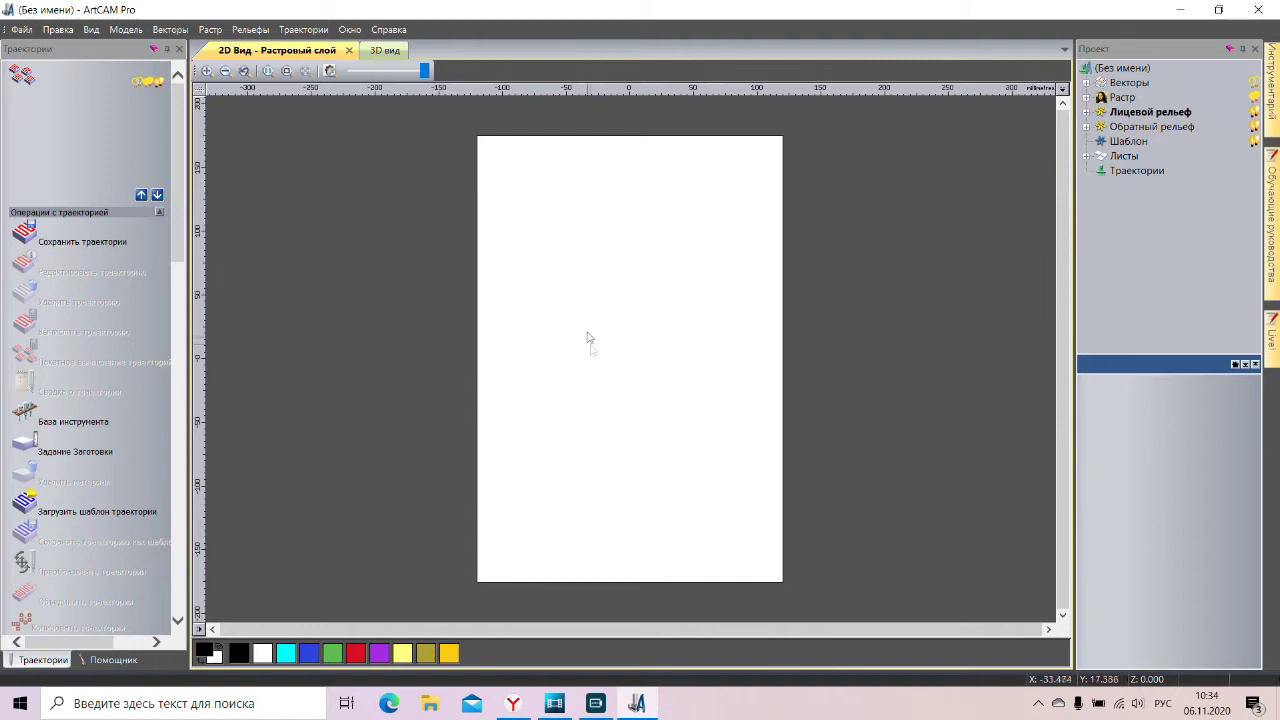
Step: Import the 3D model file 46-Rybolovnye_voyska from the desktop
click(250, 29)
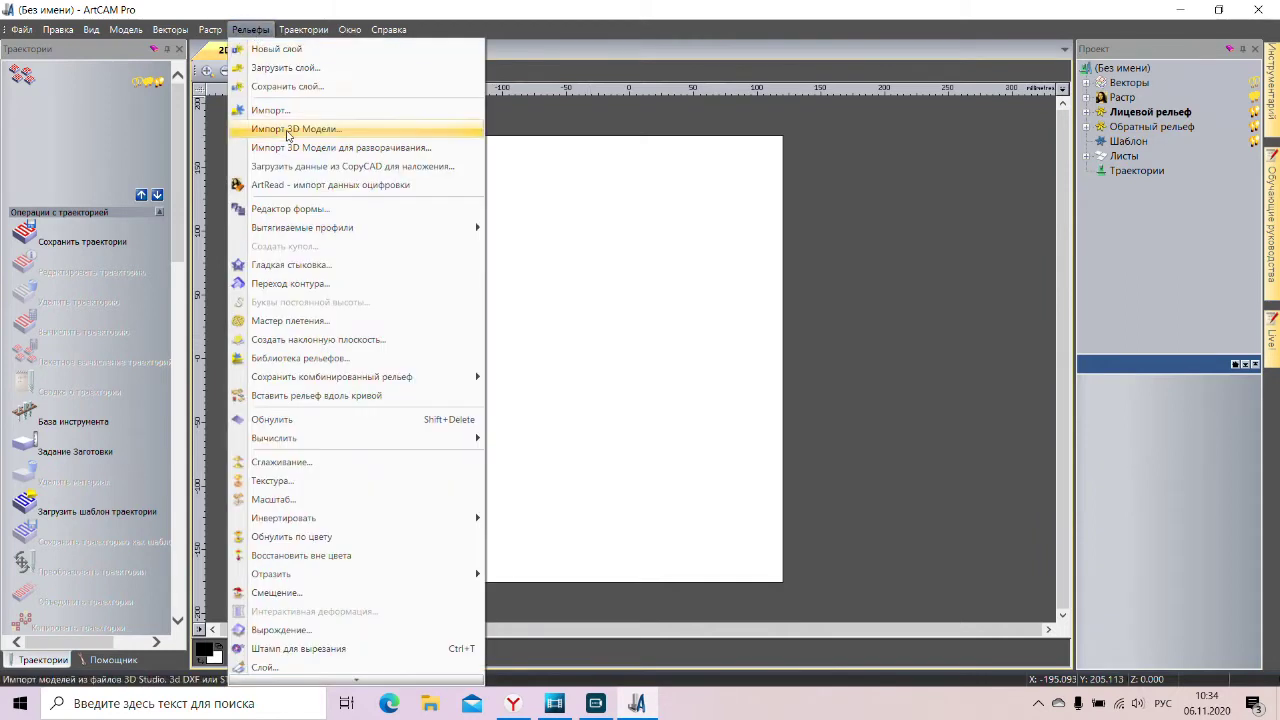
click(262, 134)
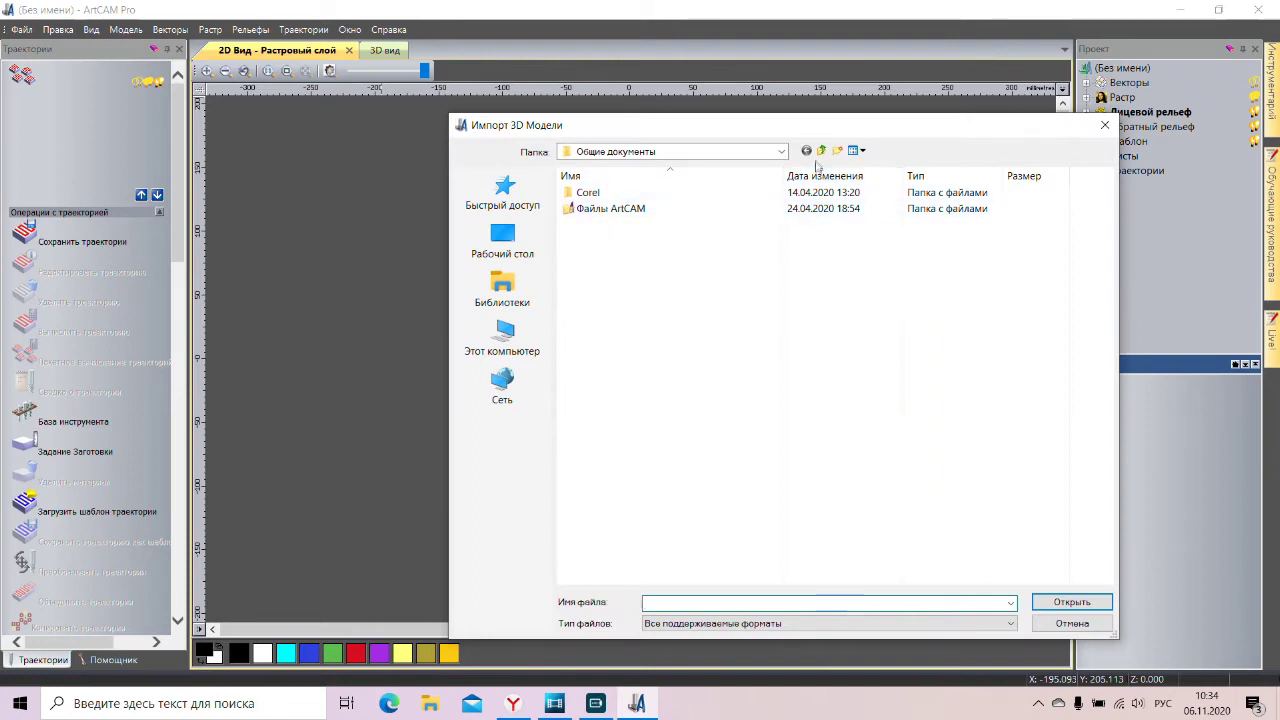
click(820, 151)
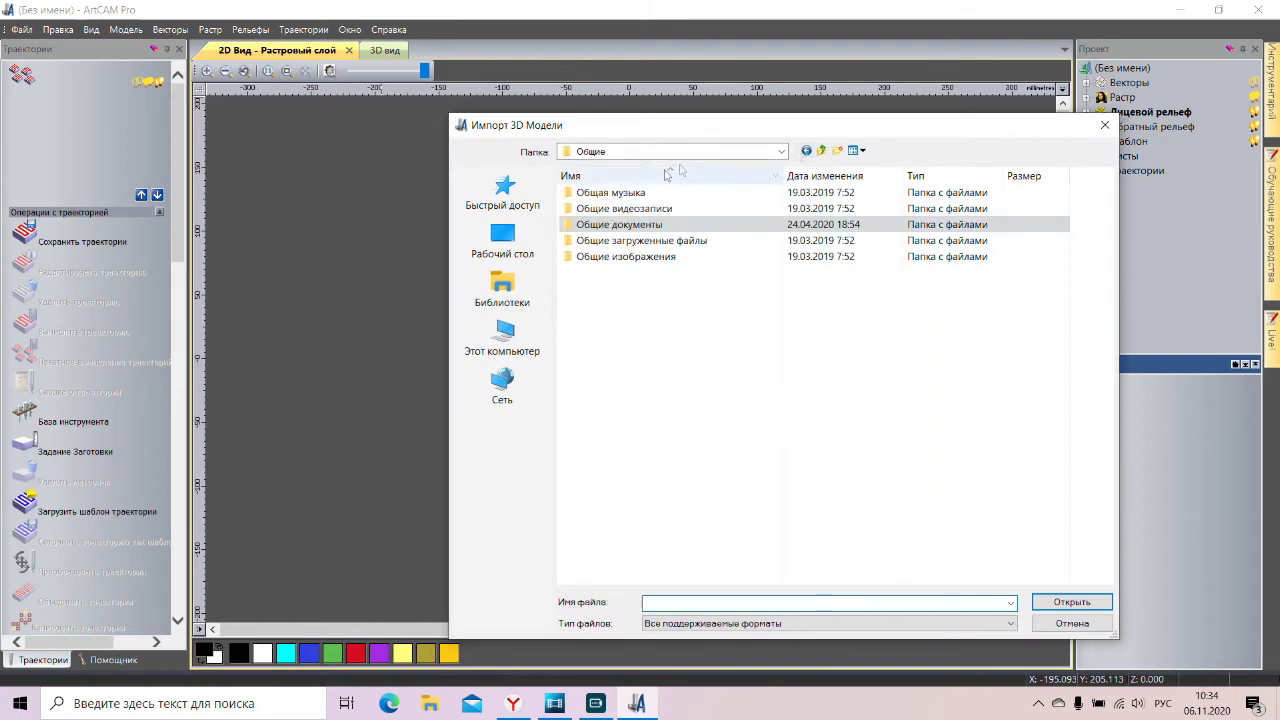
click(820, 151)
click(700, 151)
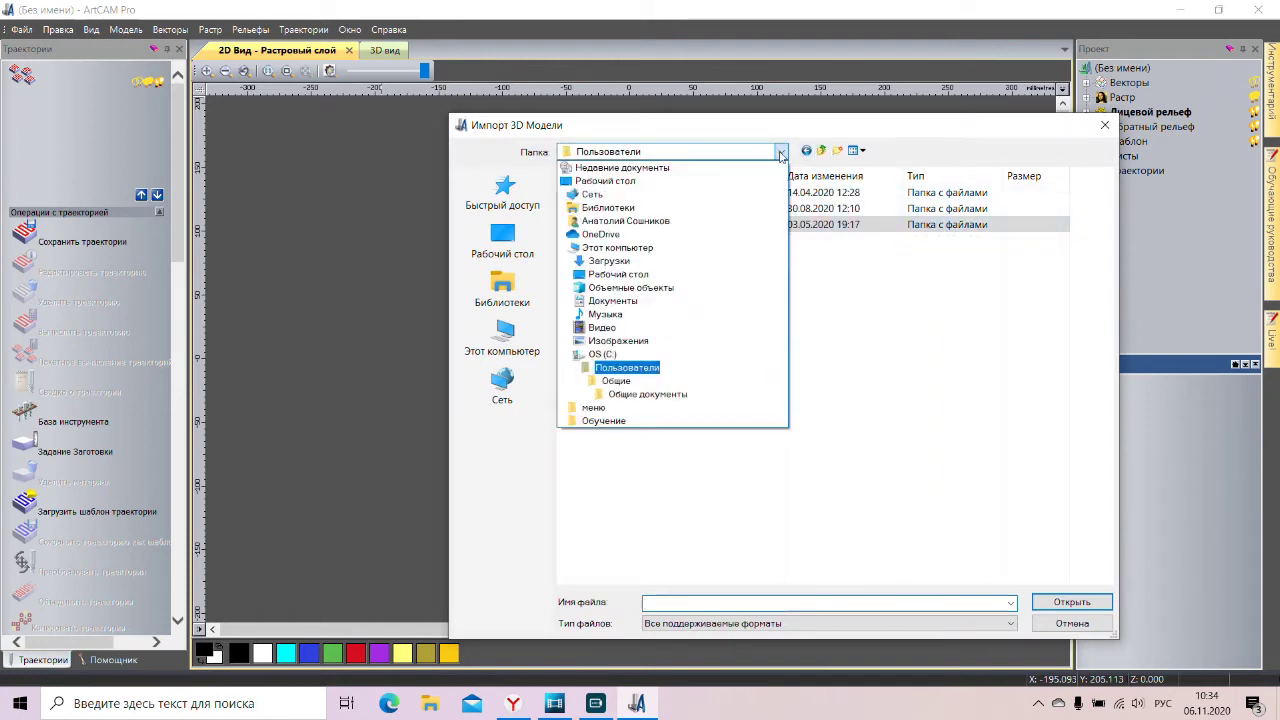
click(680, 185)
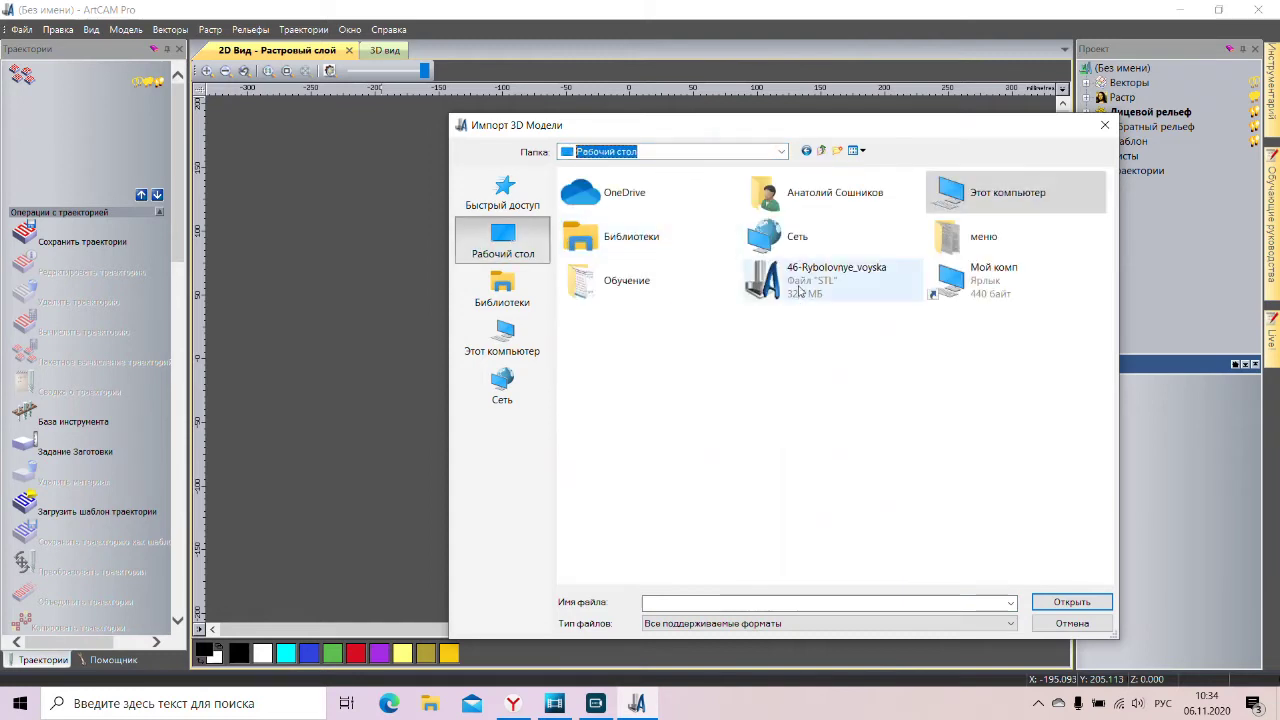
click(771, 285)
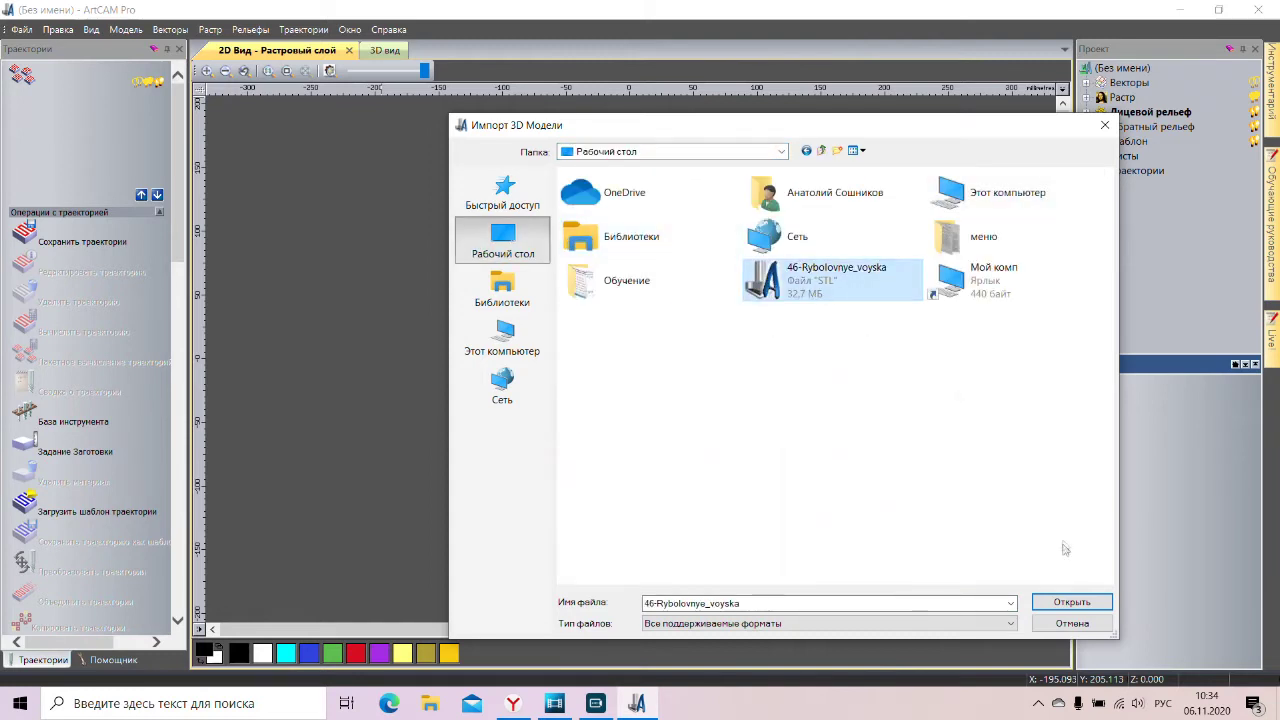
click(1067, 602)
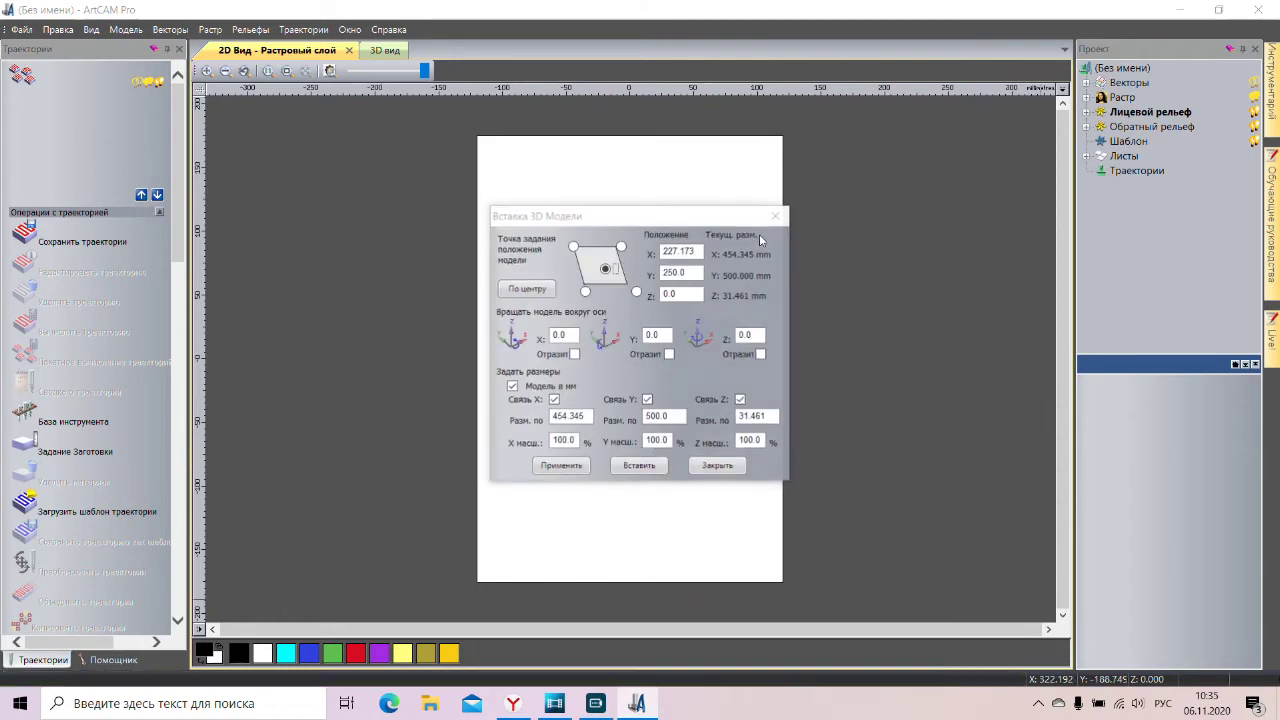
Step: In the 3D view, set the imported model's X size to 240 mm with proportions linked and centre it on the blank
drag(665, 220, 337, 216)
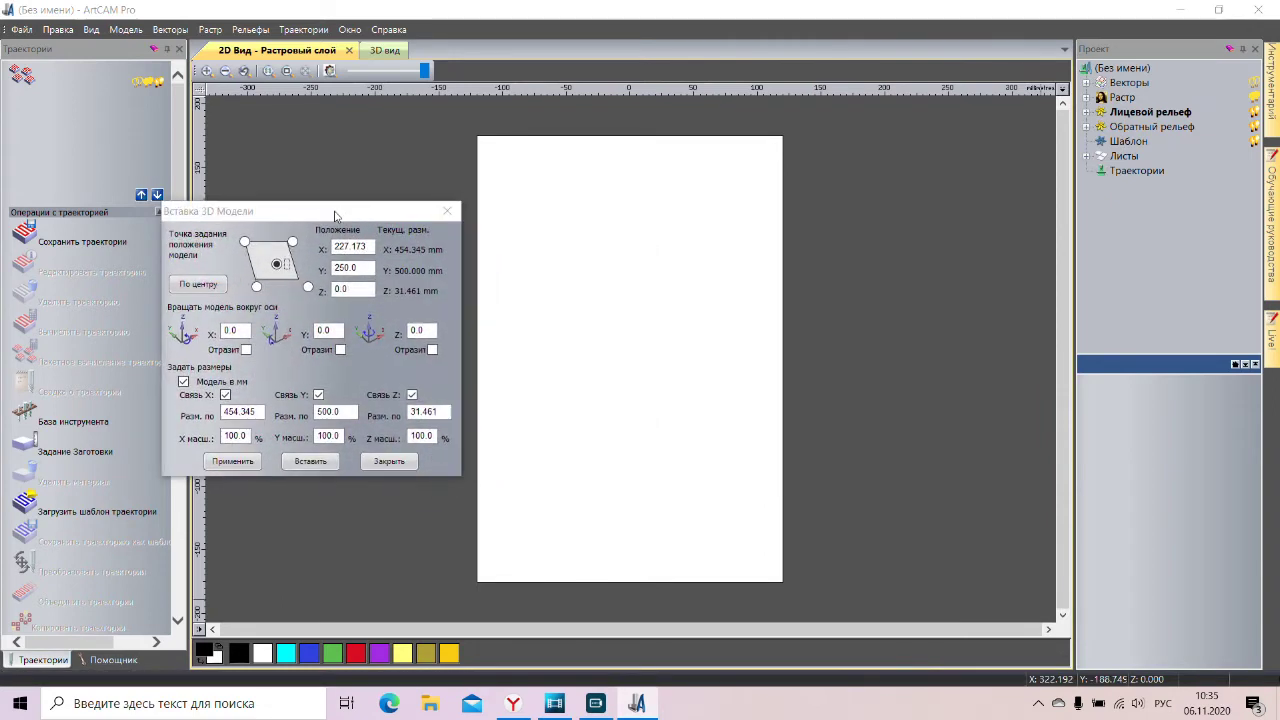
click(386, 51)
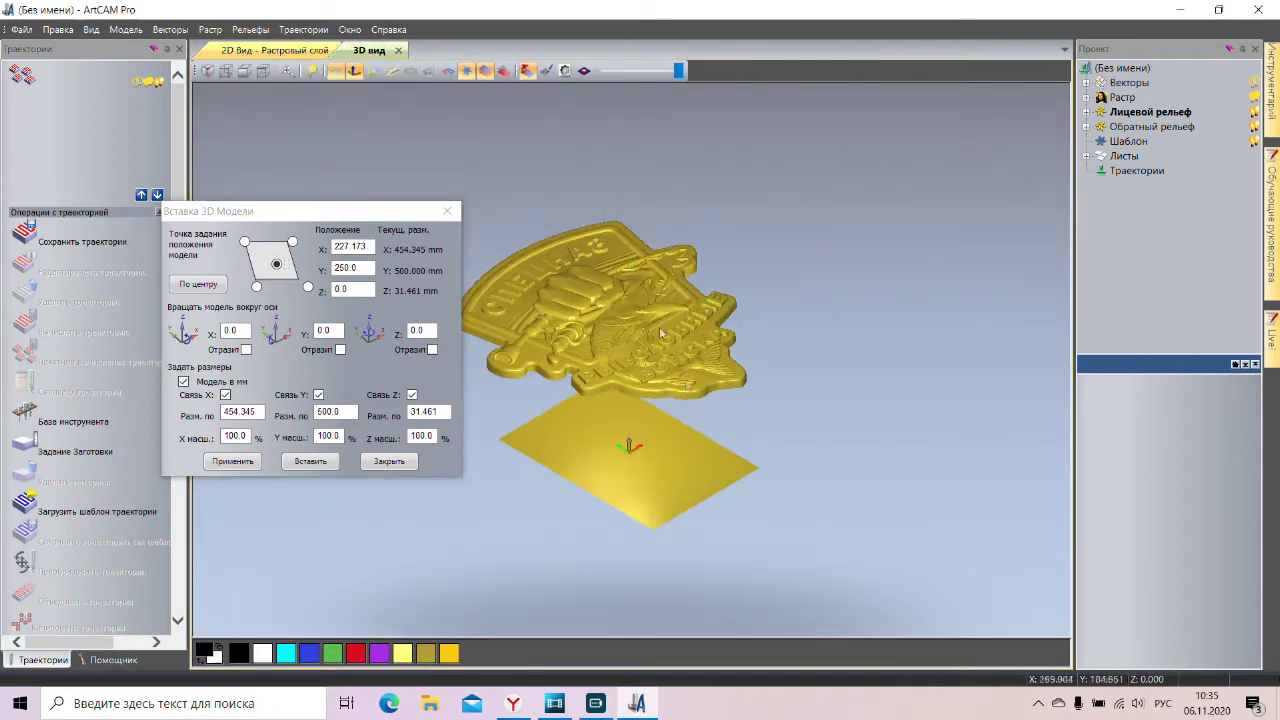
mouse_move(753, 232)
mouse_down()
mouse_move(697, 384)
mouse_move(757, 323)
mouse_move(768, 356)
mouse_up()
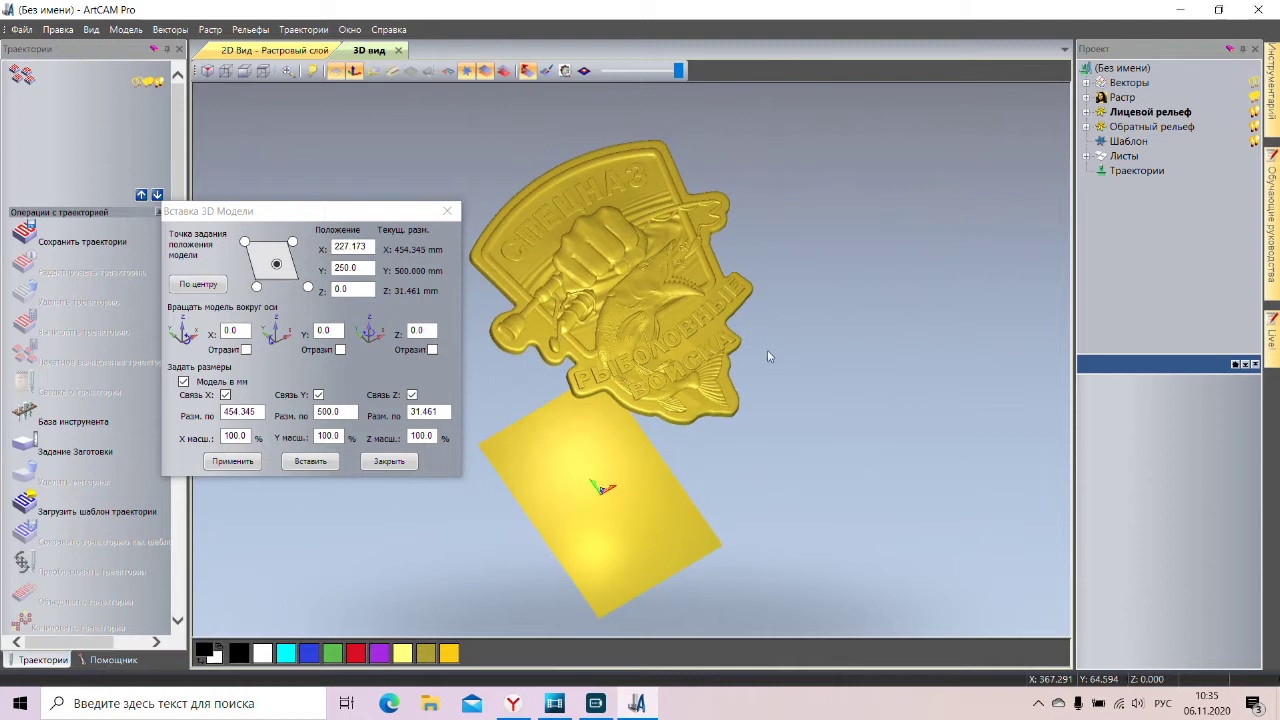
click(325, 218)
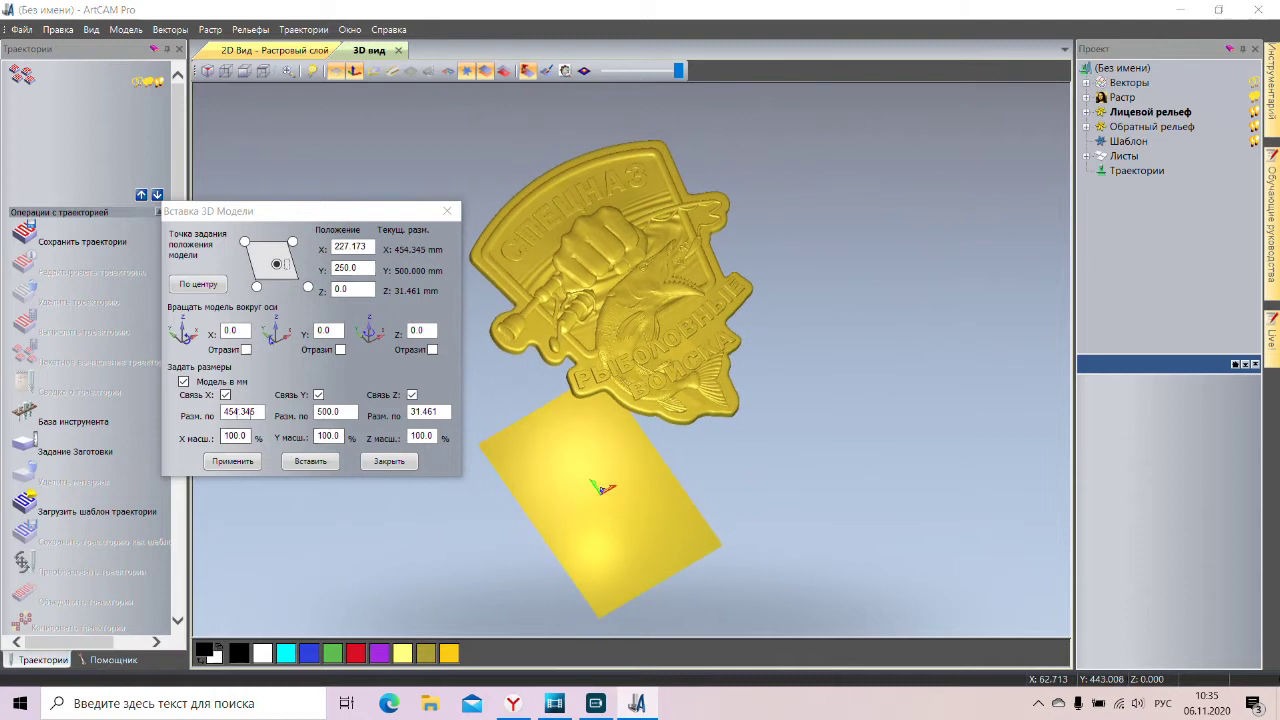
click(342, 411)
scroll(105, 640, down, 10)
click(104, 662)
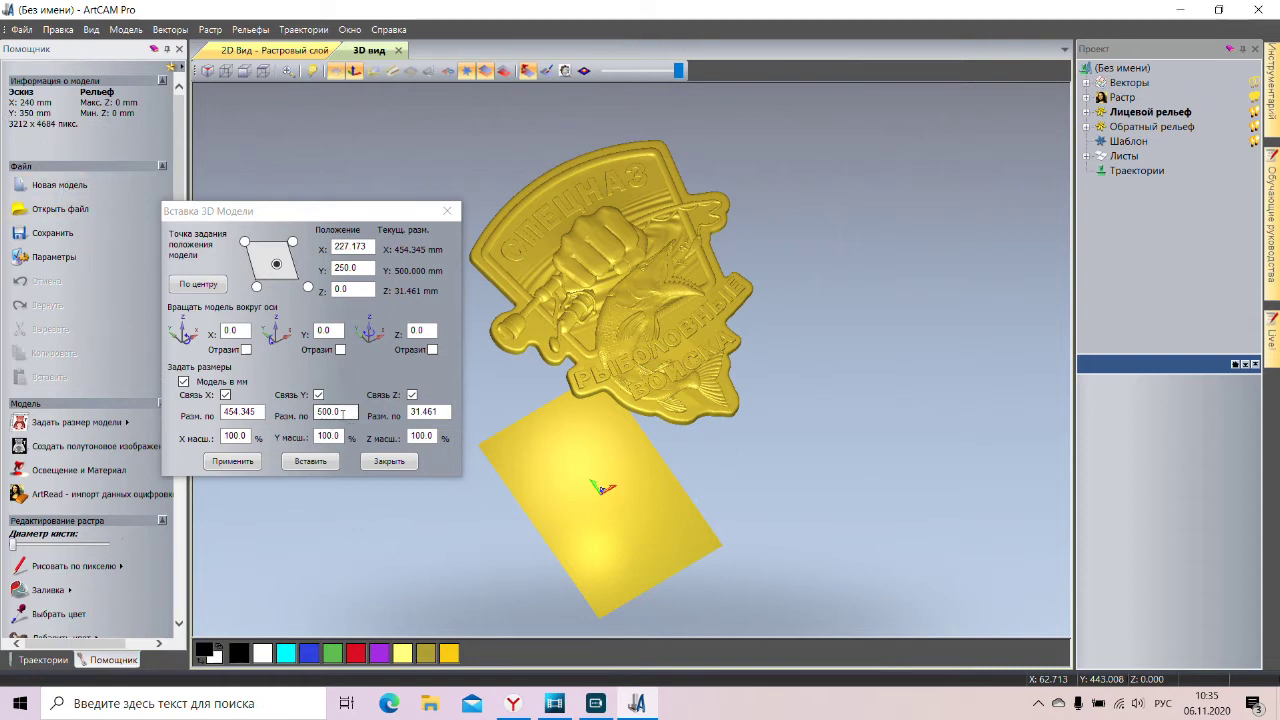
double_click(240, 412)
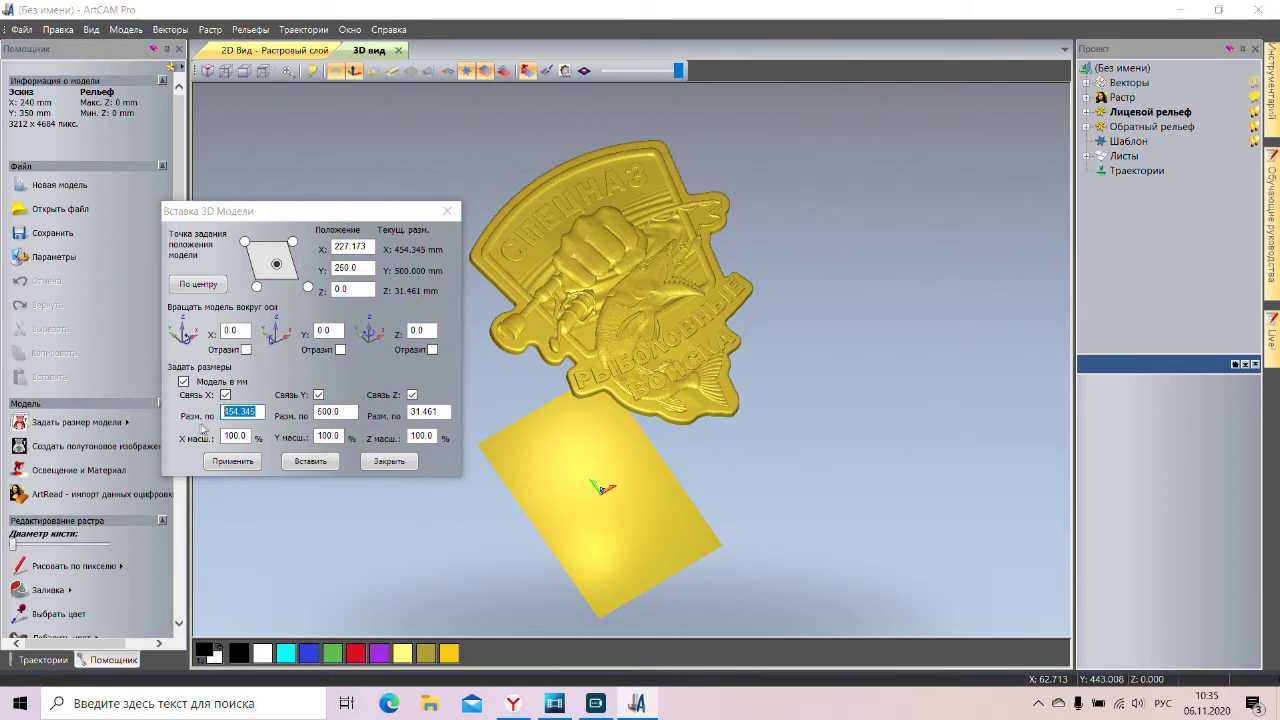
text(240)
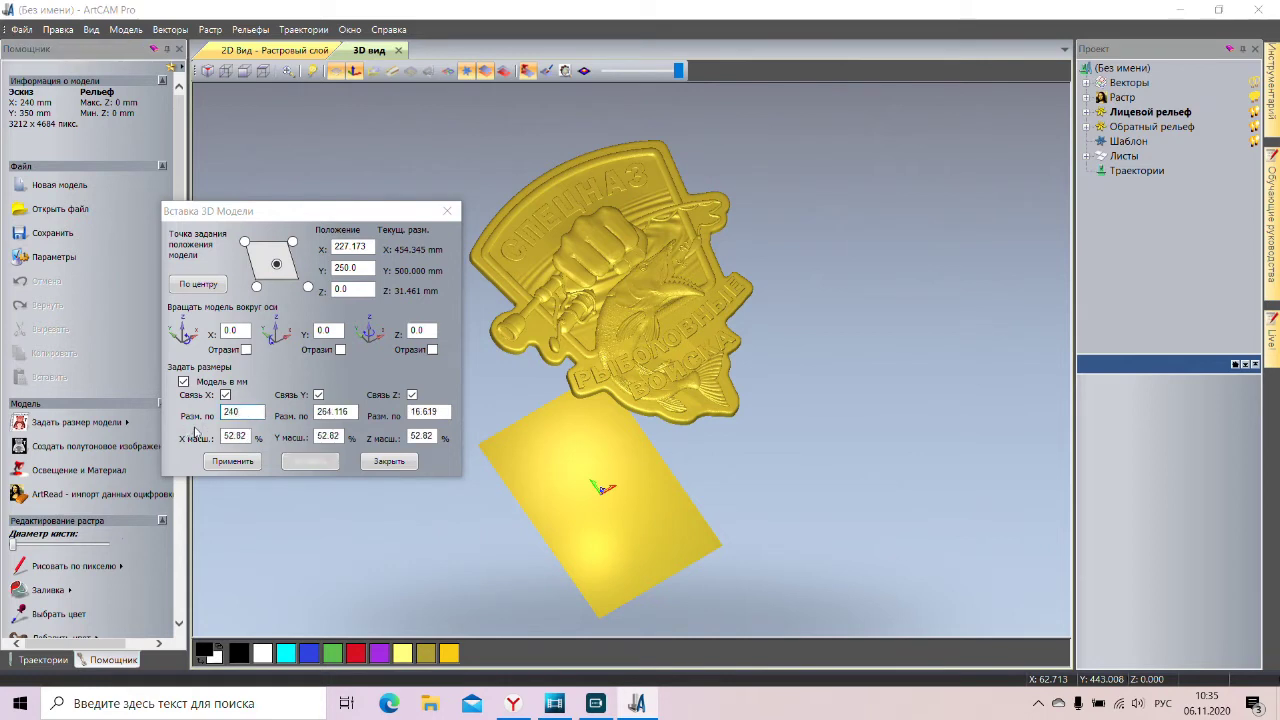
click(233, 461)
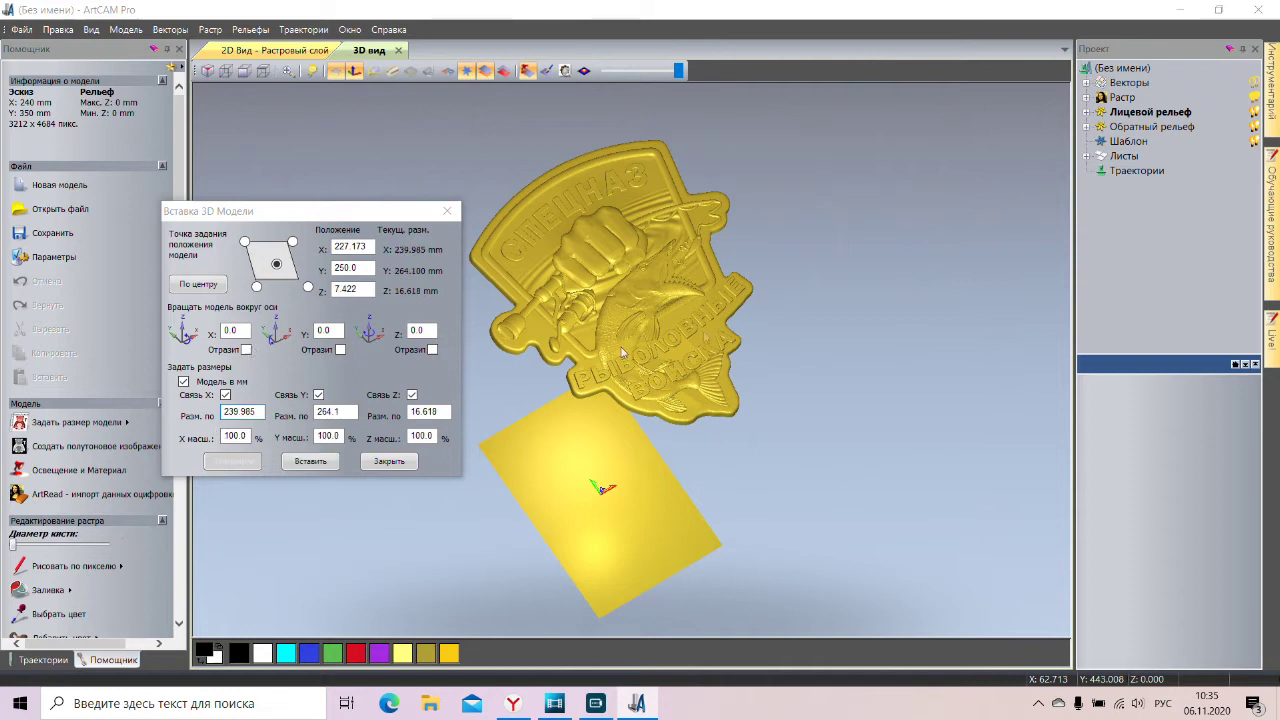
click(201, 287)
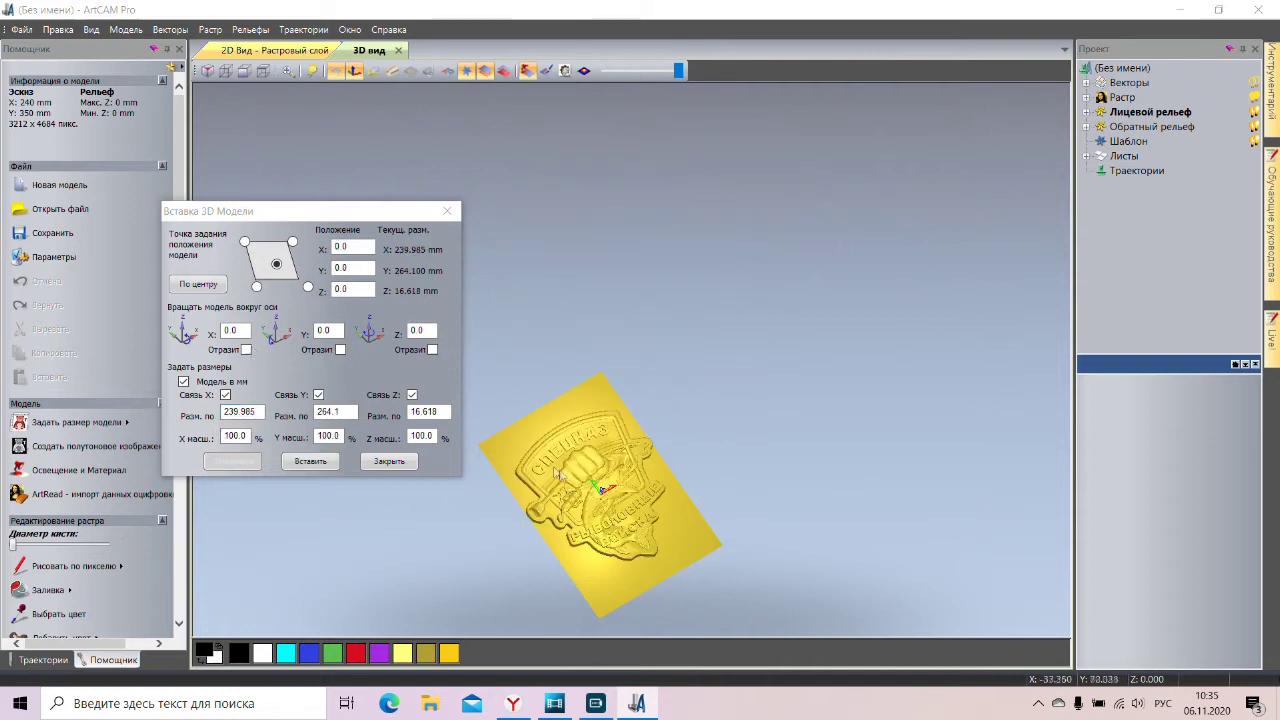
Step: Unlink the Z dimension, set the imported model's height to 12 mm, and centre it again
drag(672, 578, 451, 441)
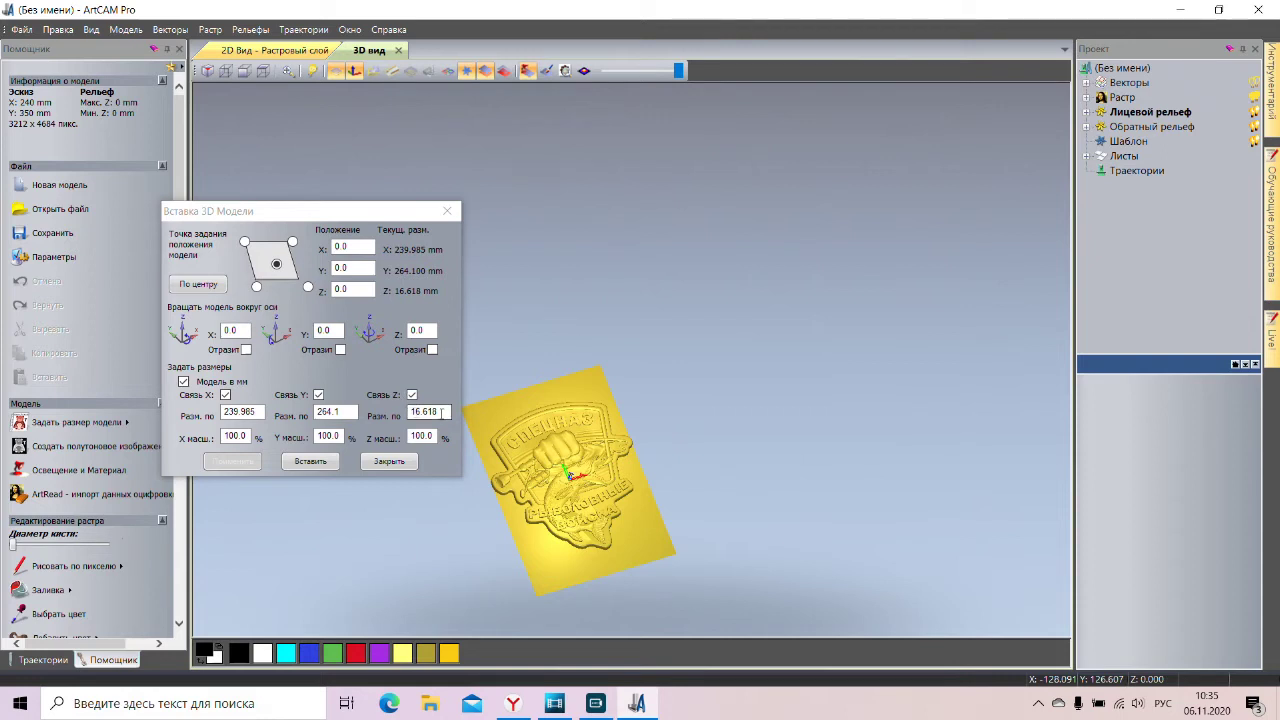
click(413, 396)
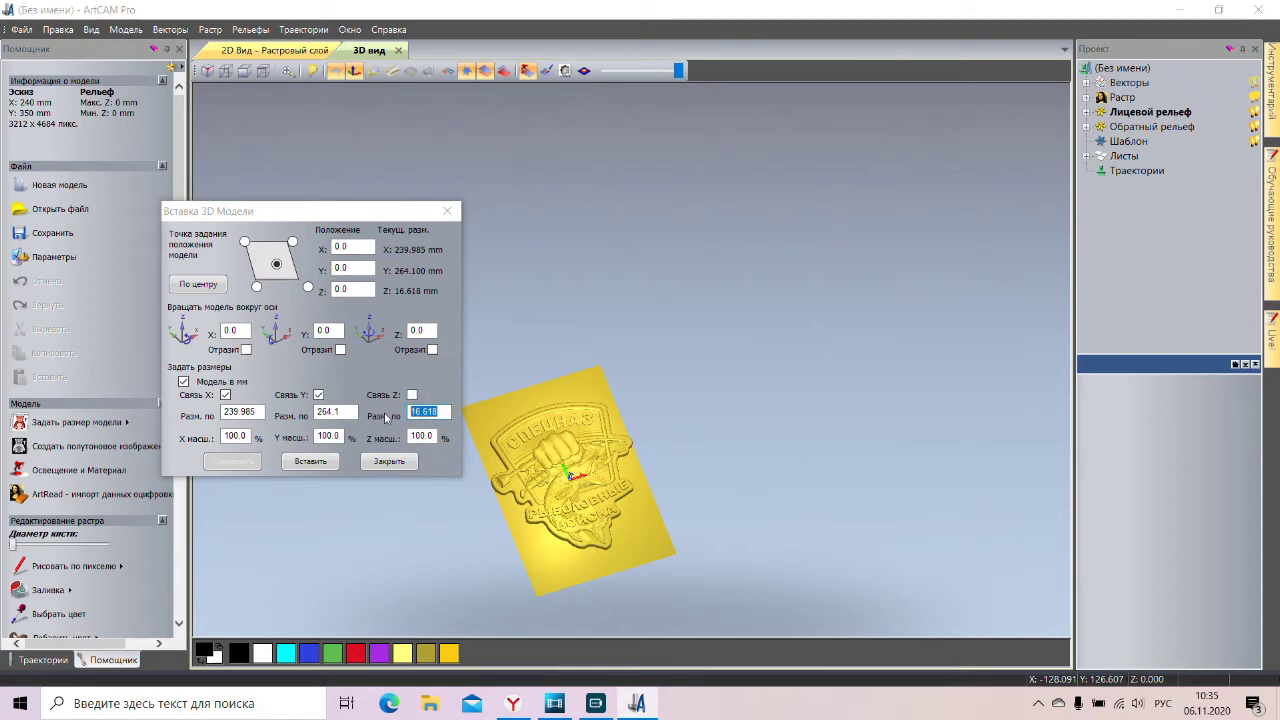
text(12)
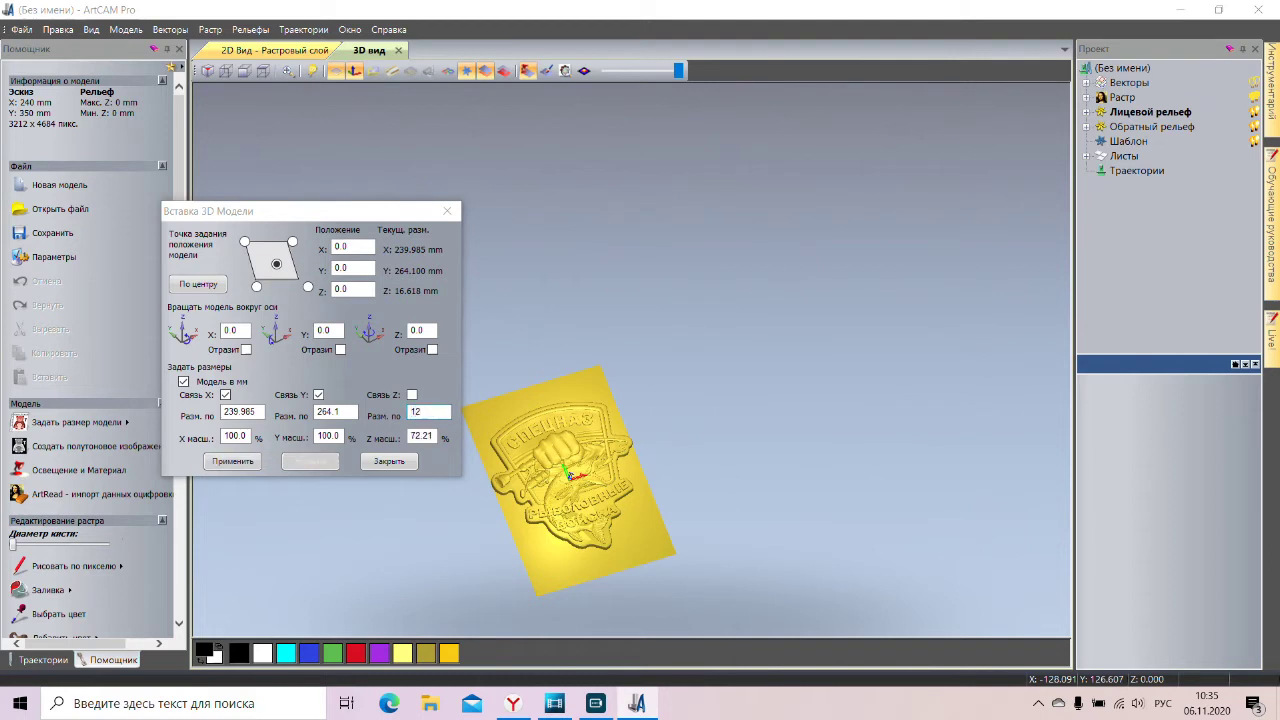
click(236, 463)
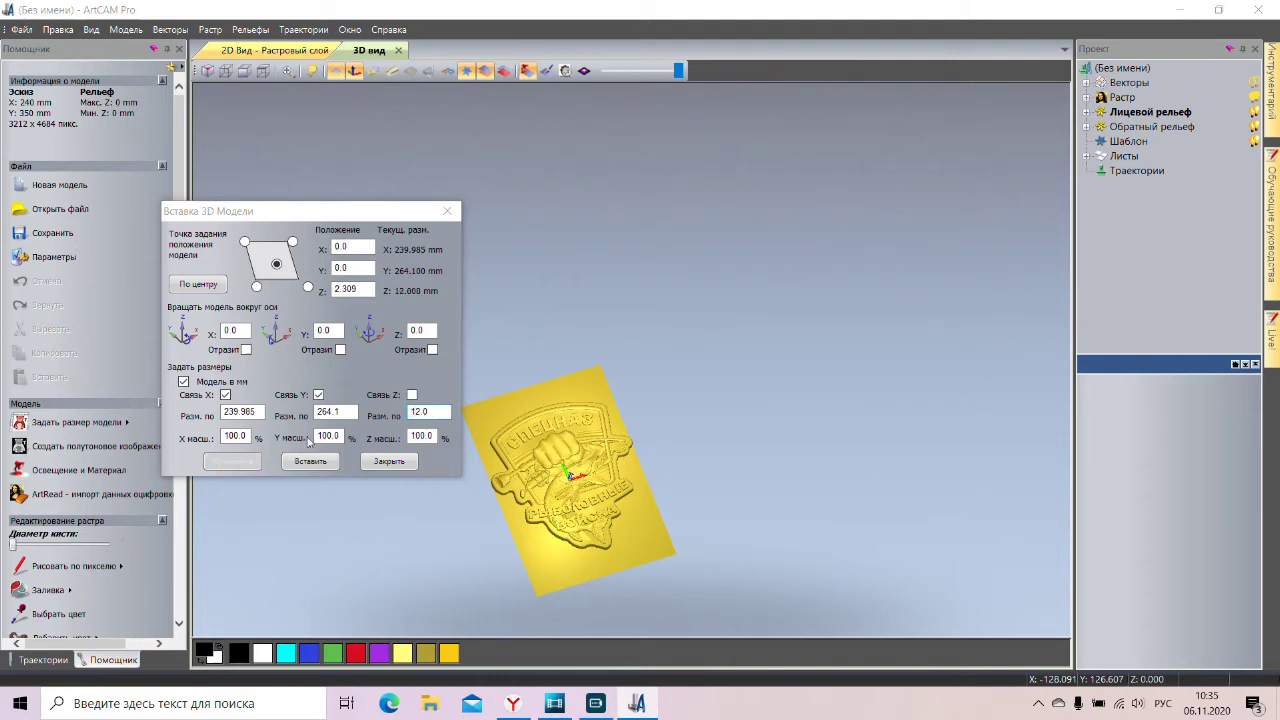
click(205, 287)
Step: Insert the scaled 3D model into the relief and finish the import
scroll(557, 523, up, 3)
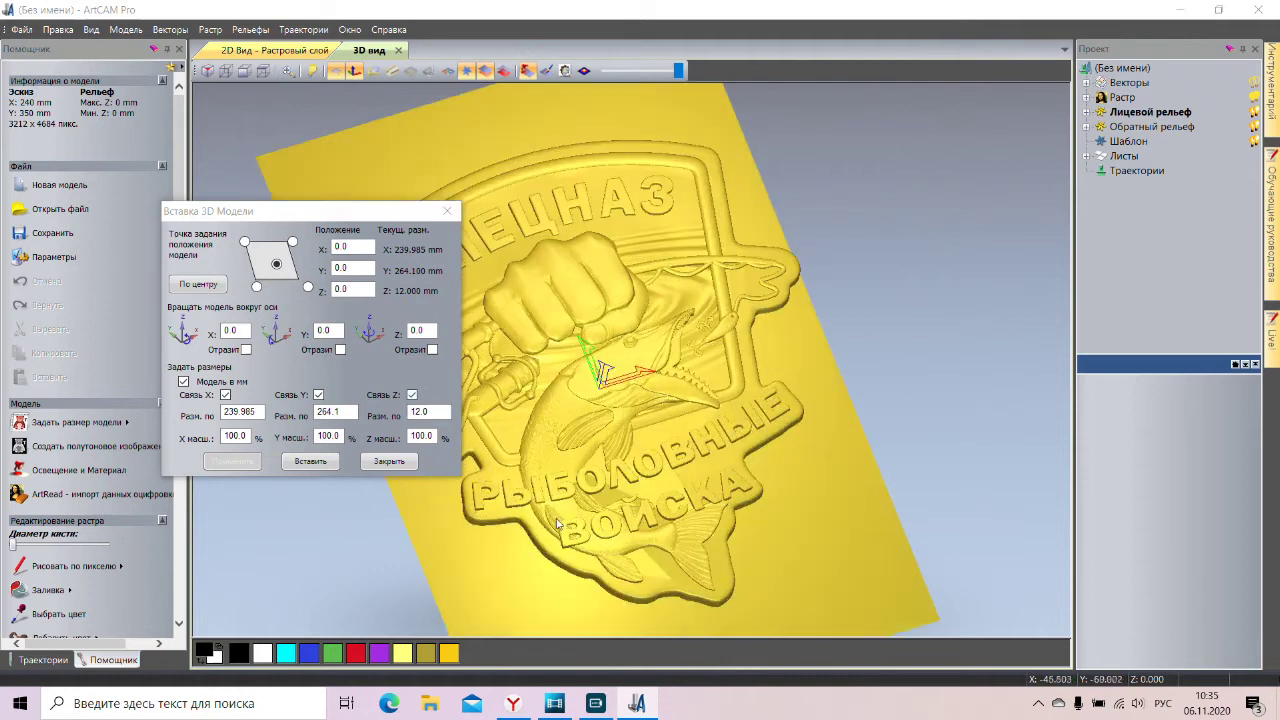
drag(711, 547, 649, 436)
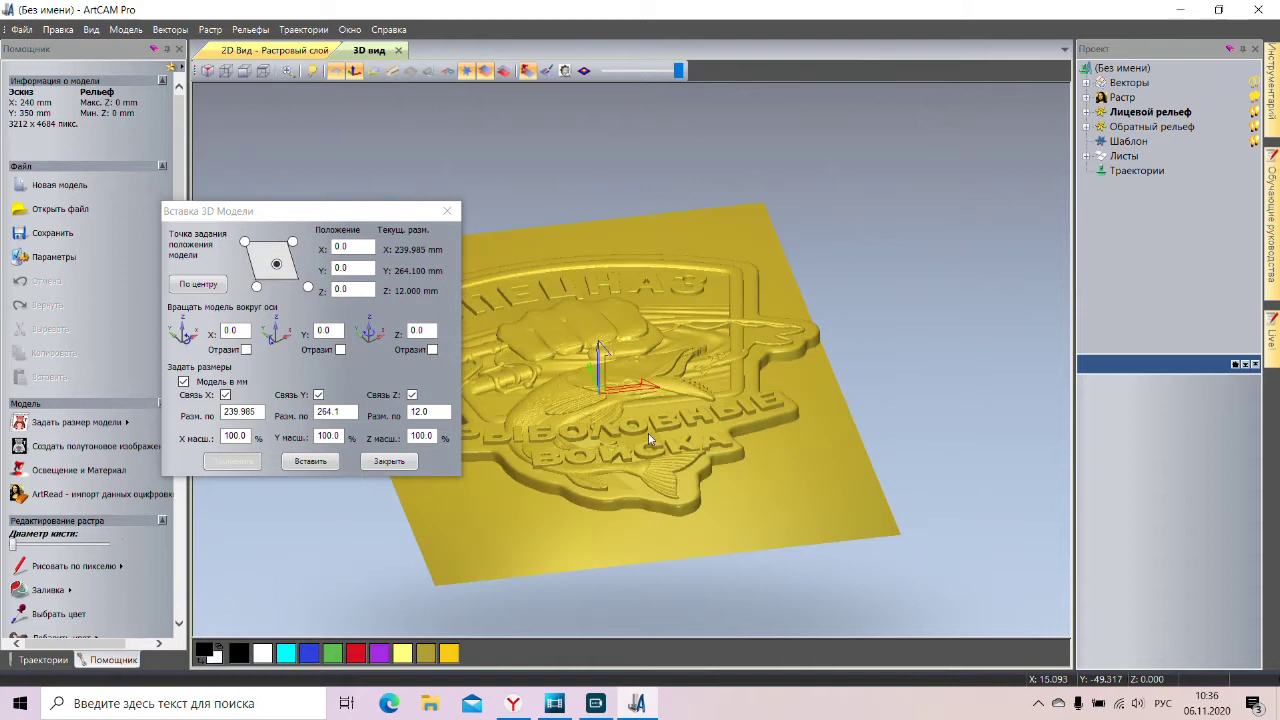
click(308, 461)
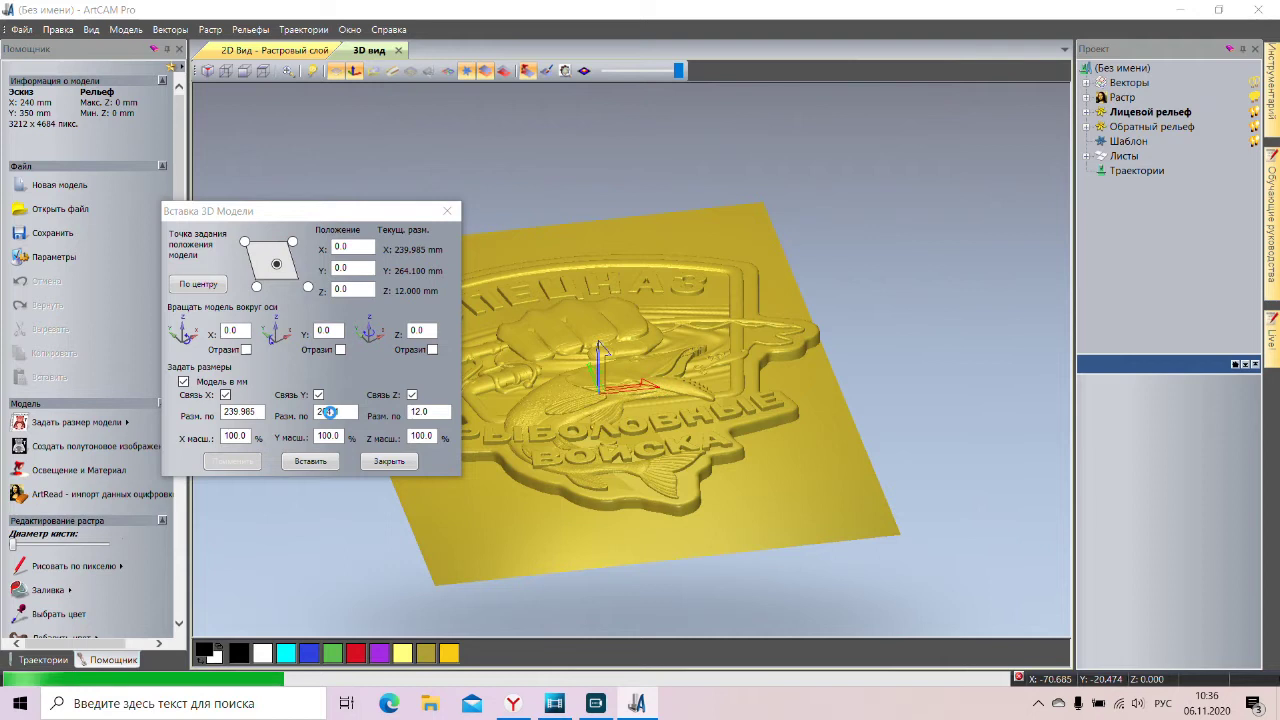
click(389, 461)
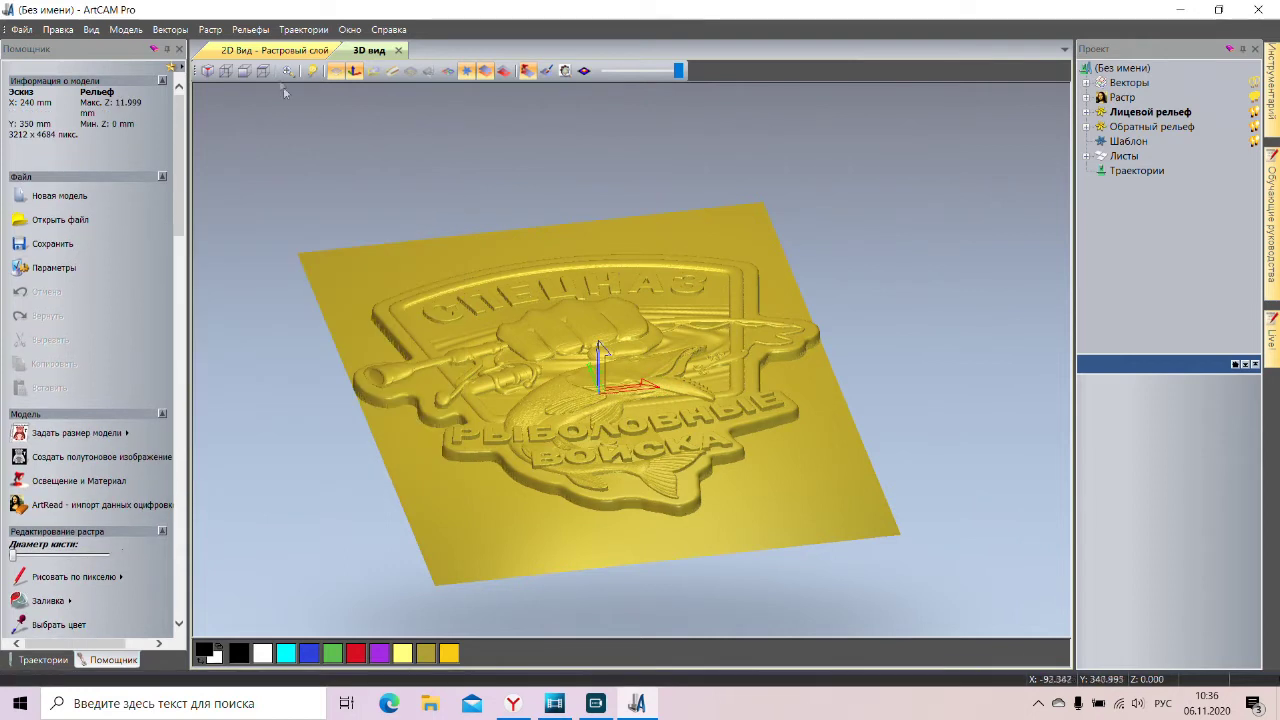
Step: In the 2D view, create a smooth vector boundary around the combined relief without a height range
click(272, 50)
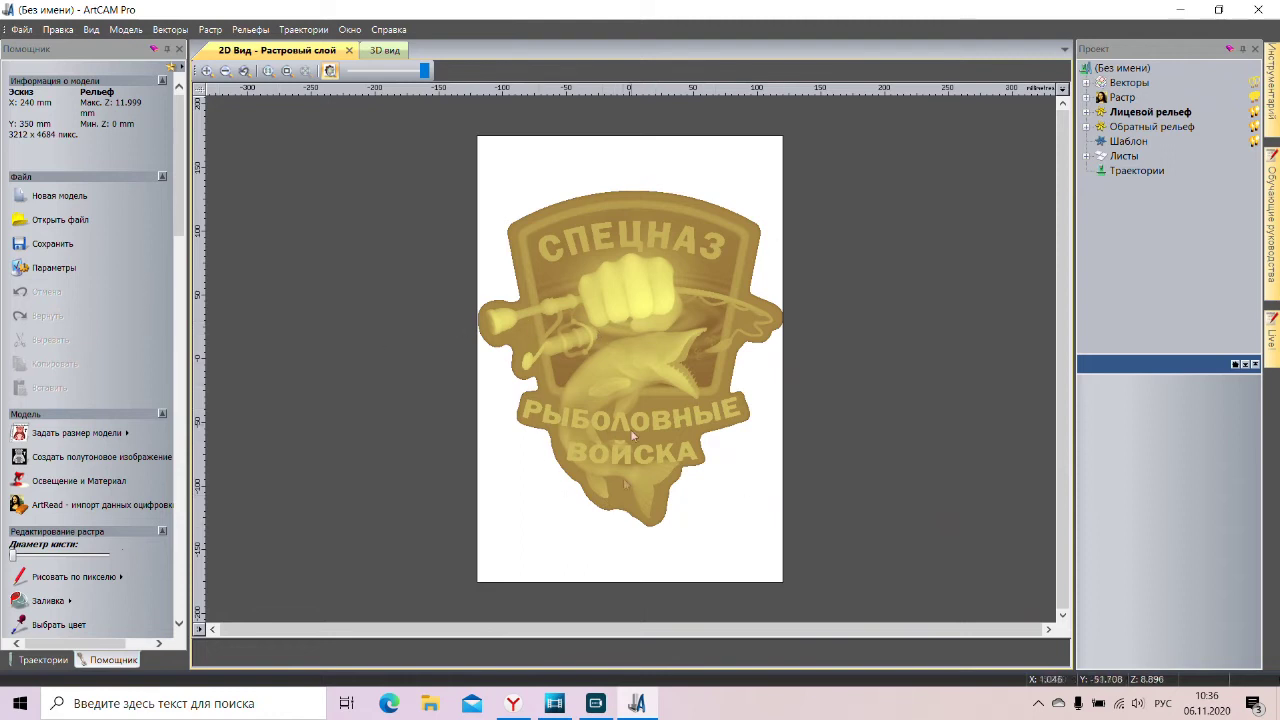
scroll(115, 365, down, 10)
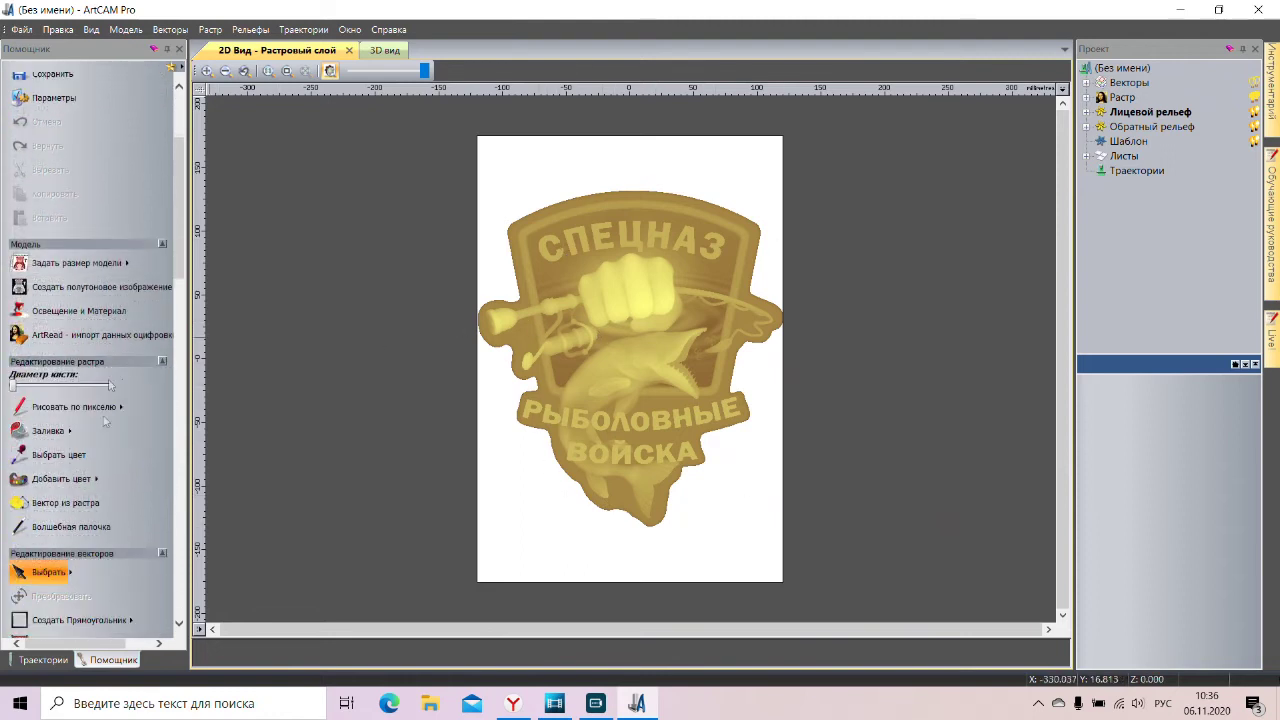
scroll(65, 388, down, 10)
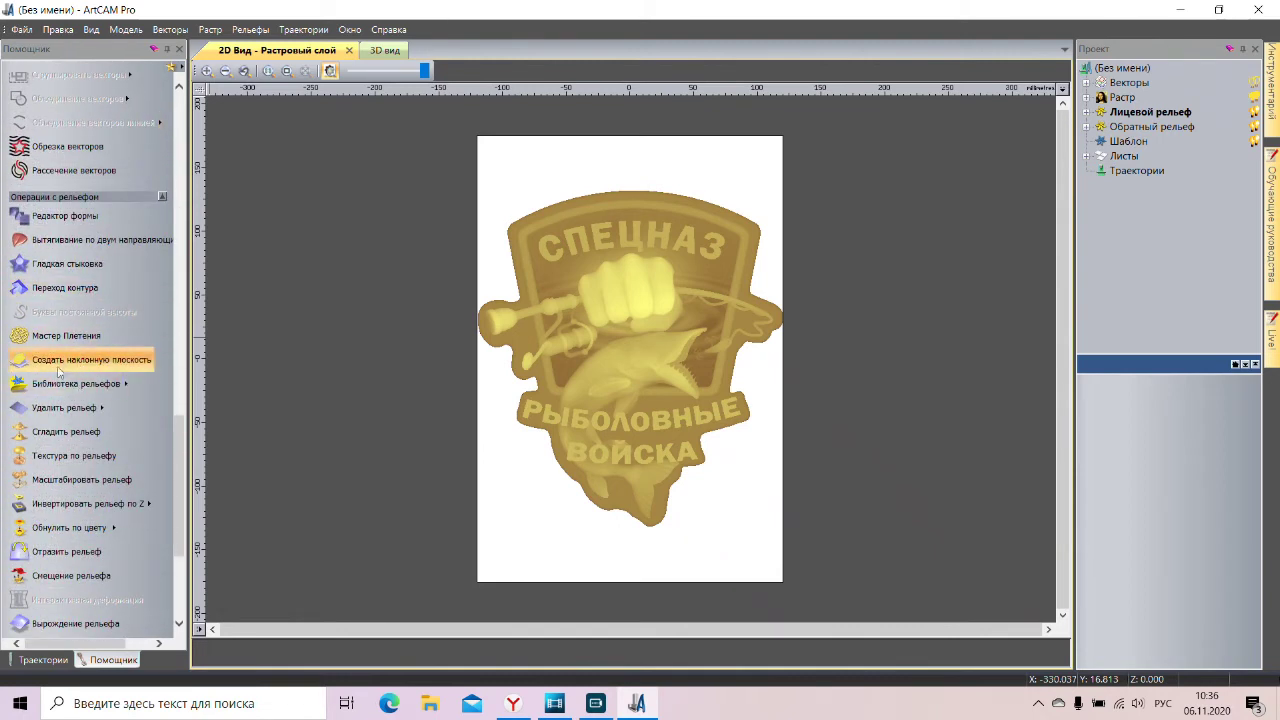
scroll(72, 375, down, 5)
scroll(66, 361, down, 2)
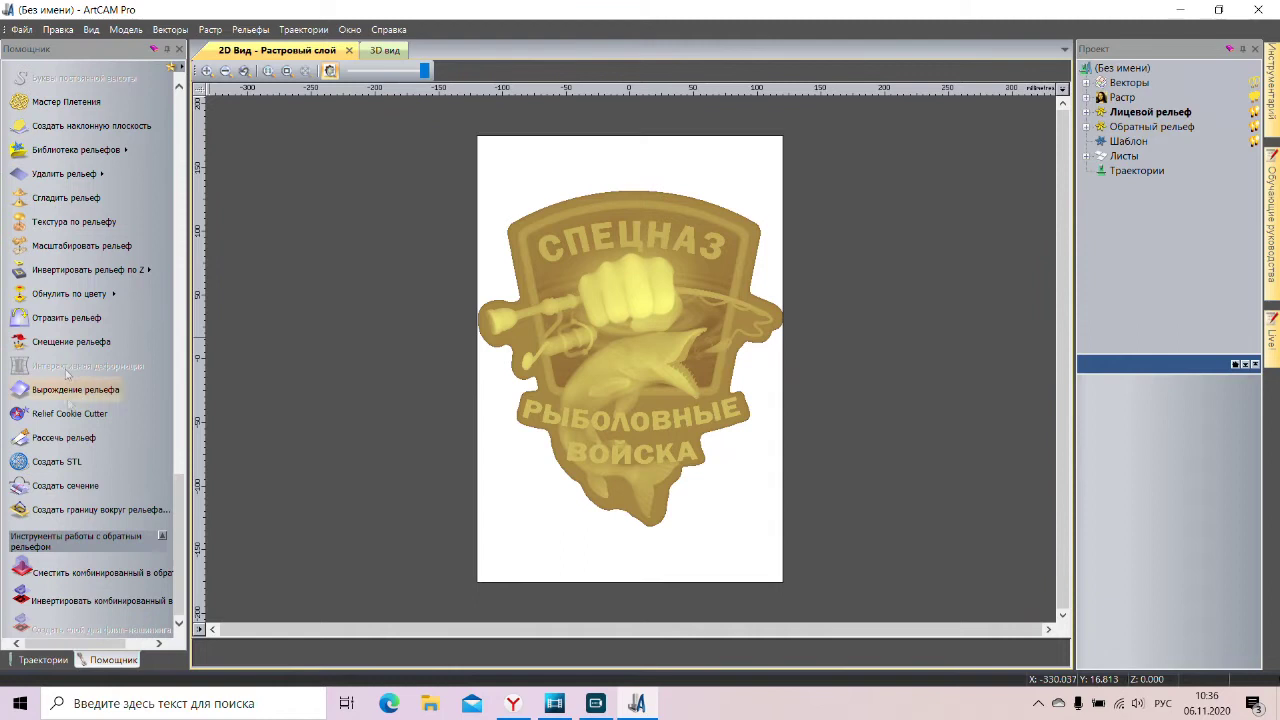
click(95, 510)
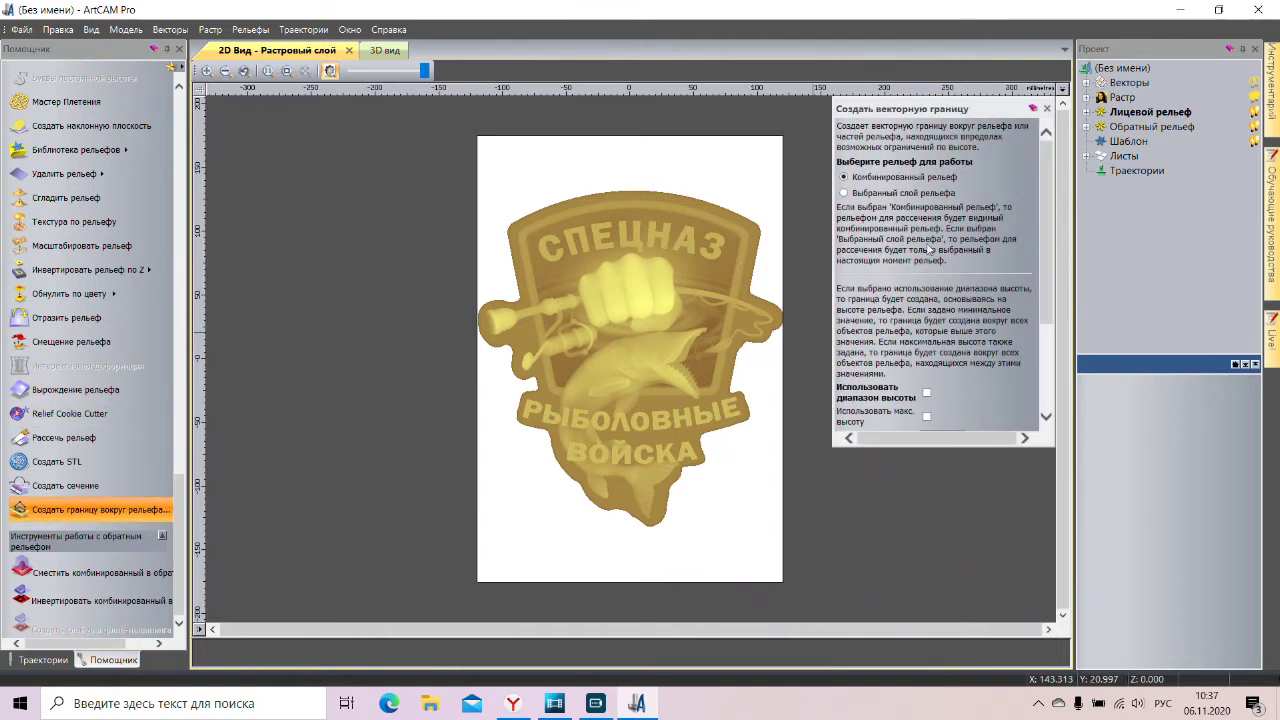
scroll(932, 251, down, 3)
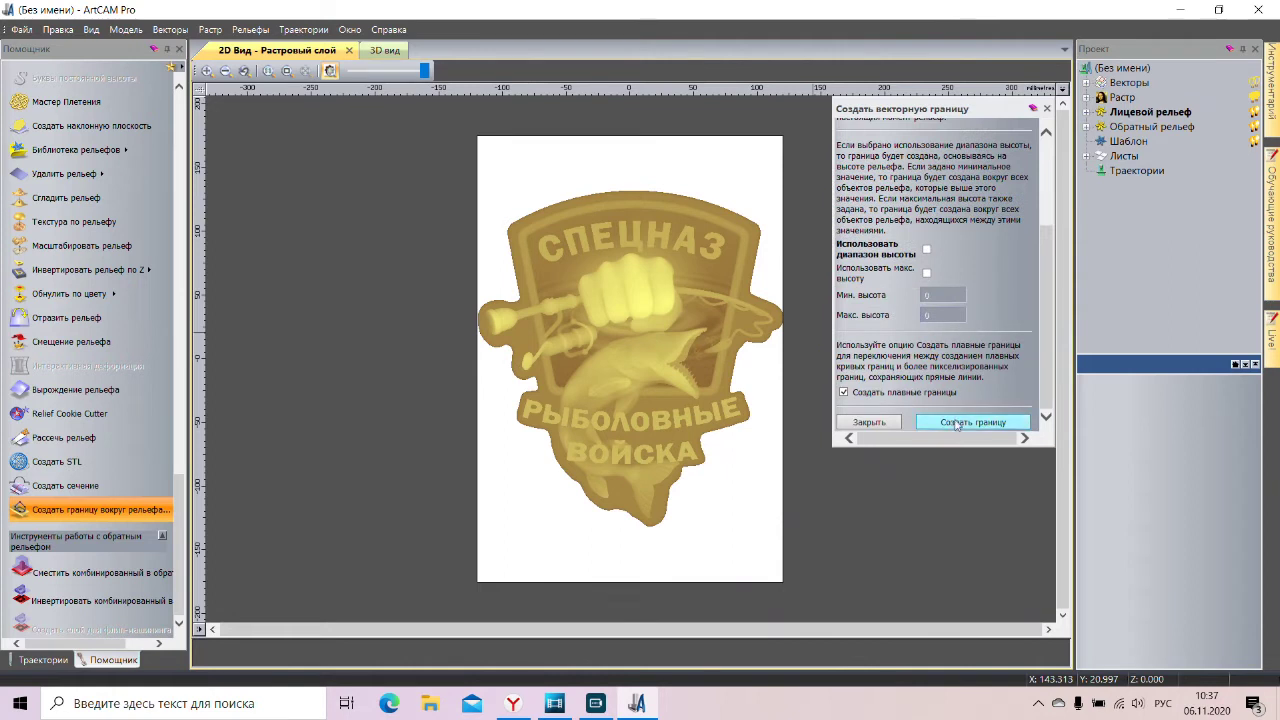
click(944, 424)
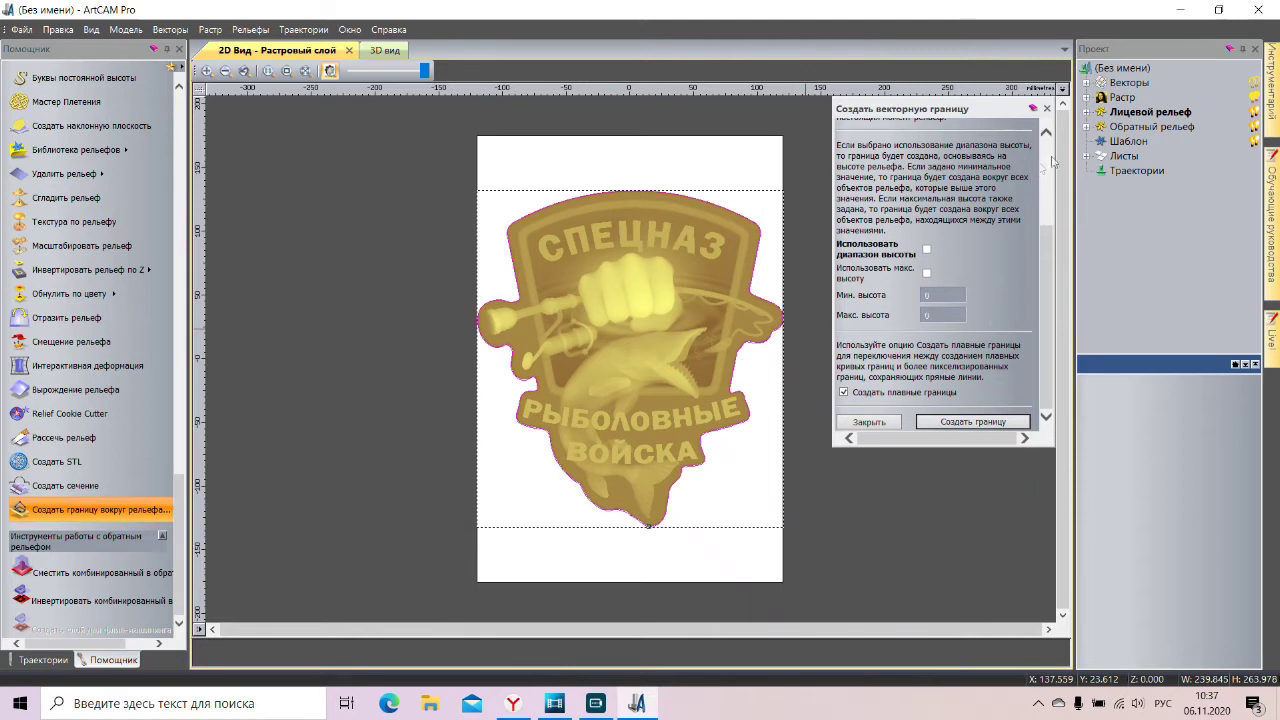
click(1045, 108)
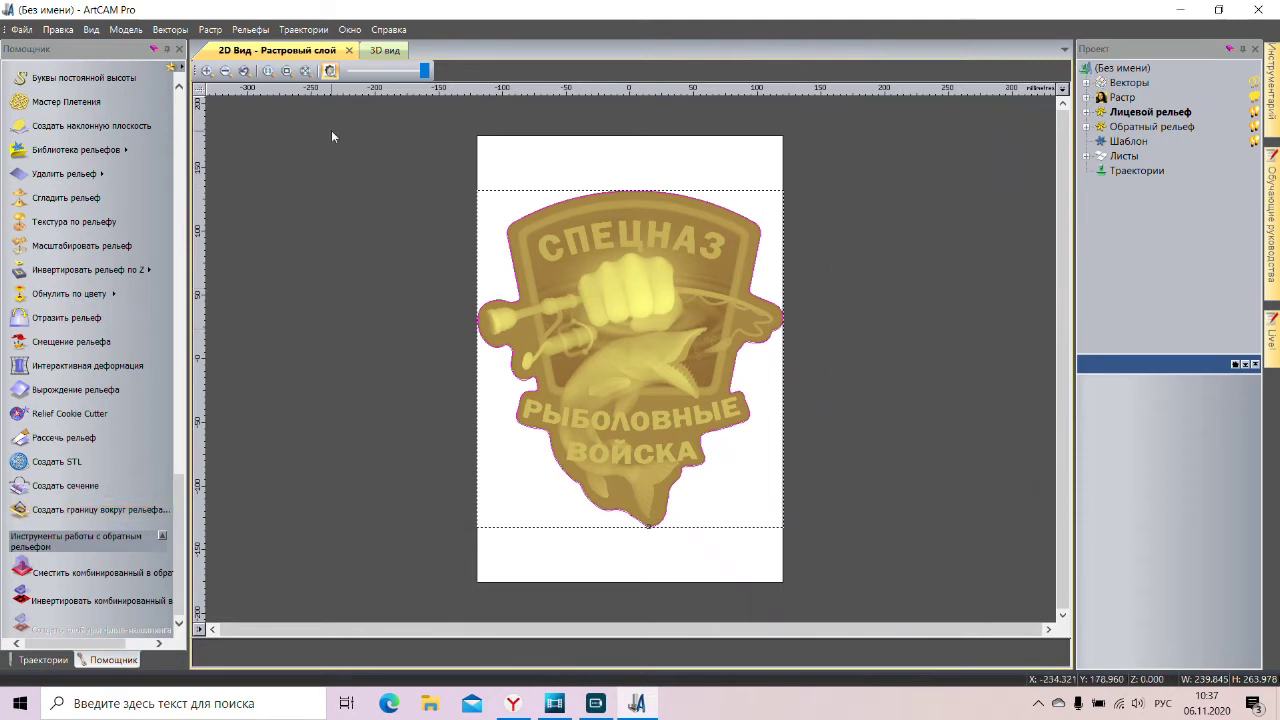
Step: Fade the relief preview in the 2D view to a pale shade and bring up the toolpath tools
drag(424, 72, 358, 74)
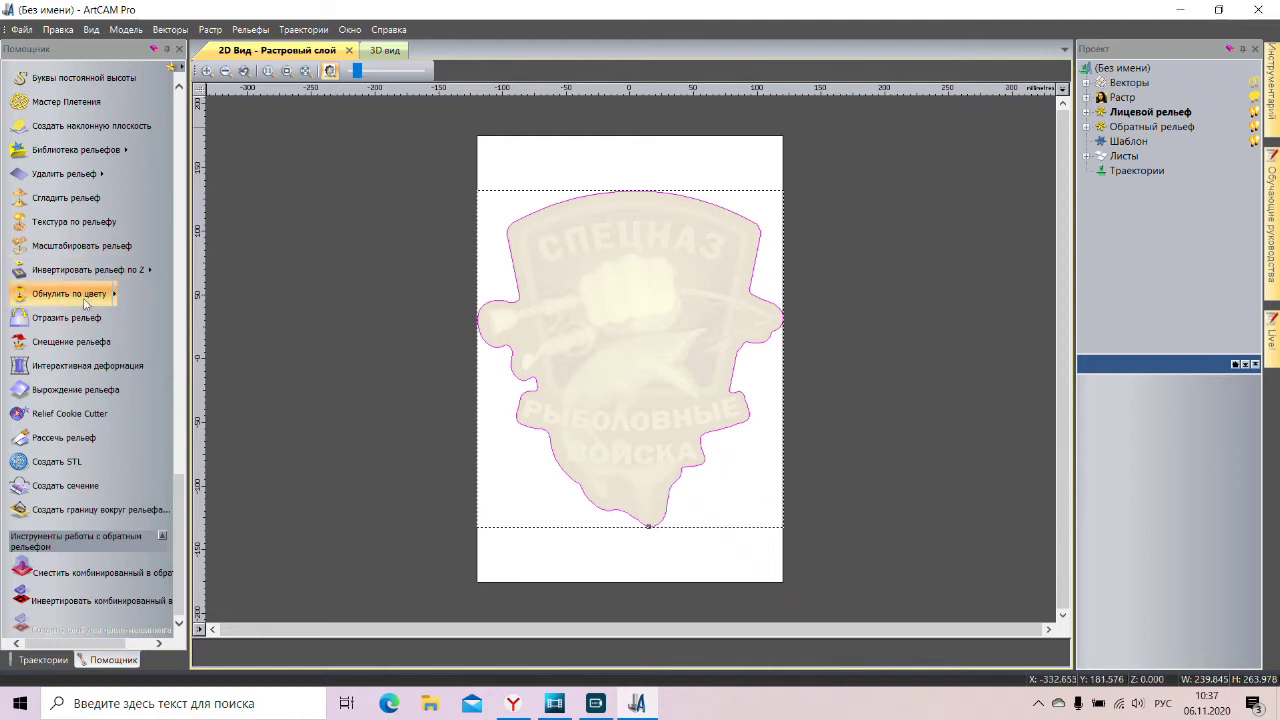
scroll(70, 320, up, 5)
click(40, 664)
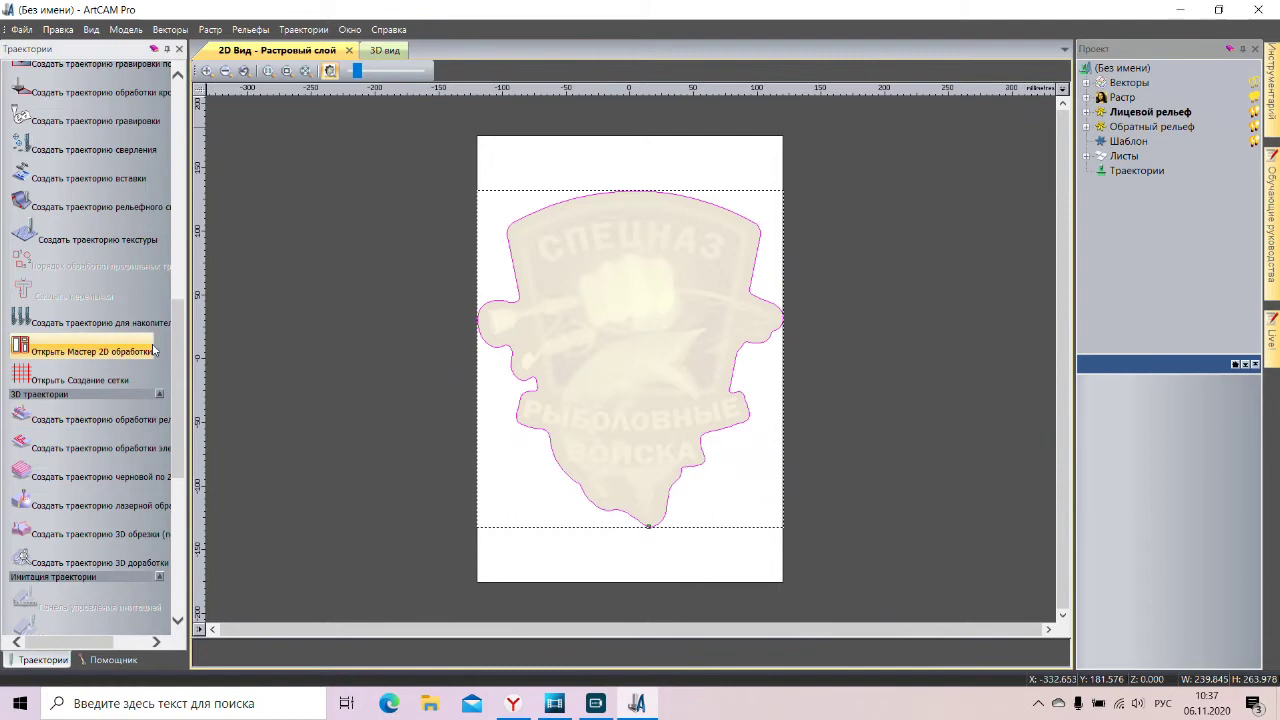
scroll(100, 300, up, 5)
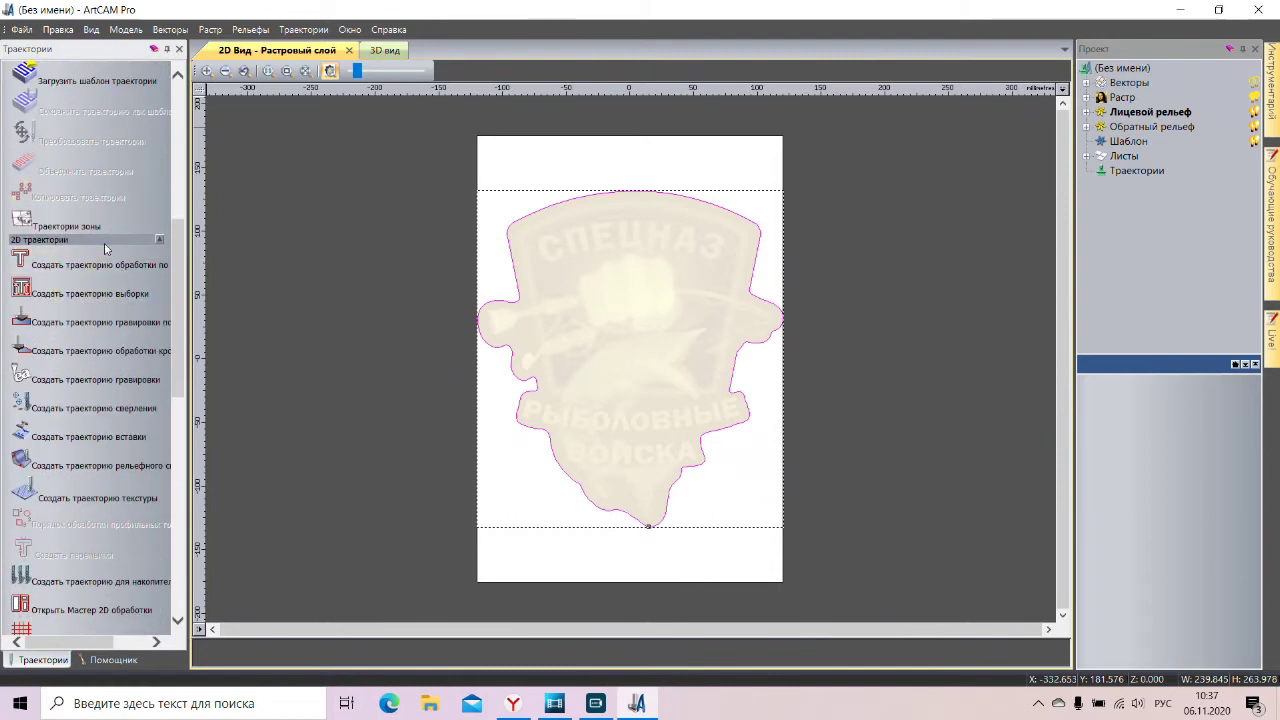
scroll(110, 342, down, 1)
scroll(110, 340, down, 3)
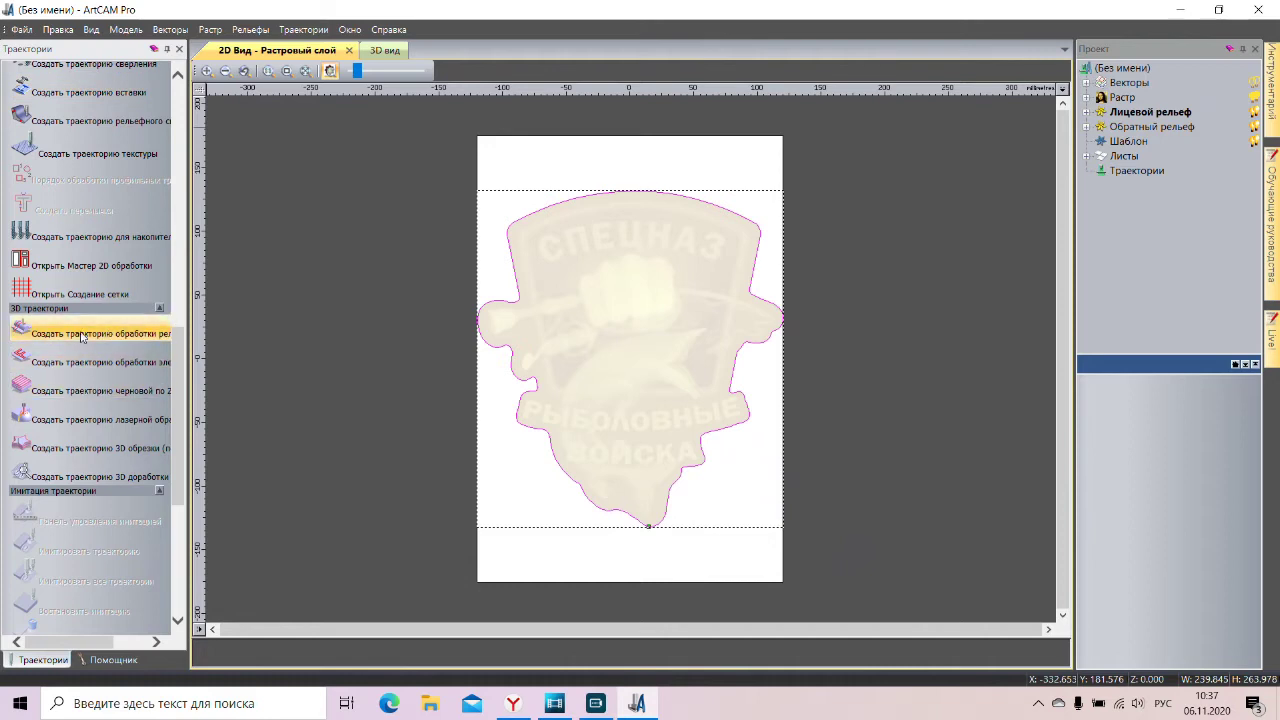
scroll(78, 342, down, 2)
click(78, 334)
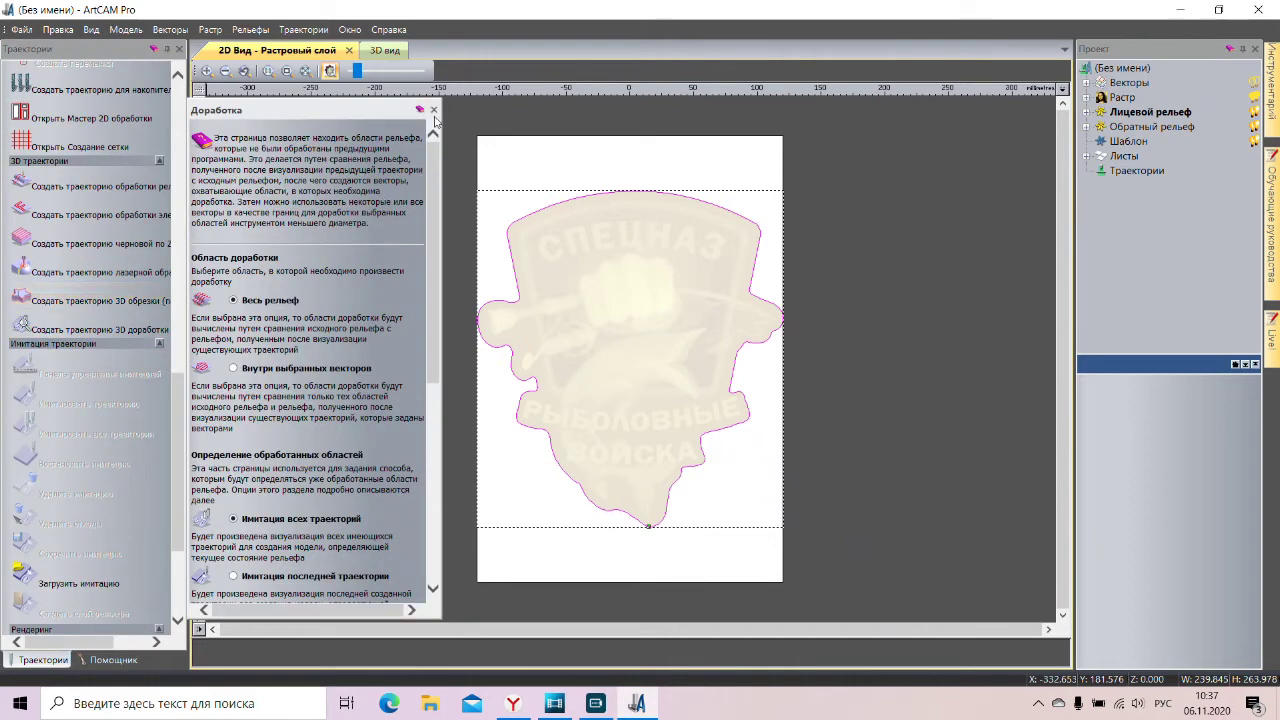
click(434, 114)
Step: Start a relief machining toolpath and limit its machining area to the selected vectors
scroll(75, 300, up, 1)
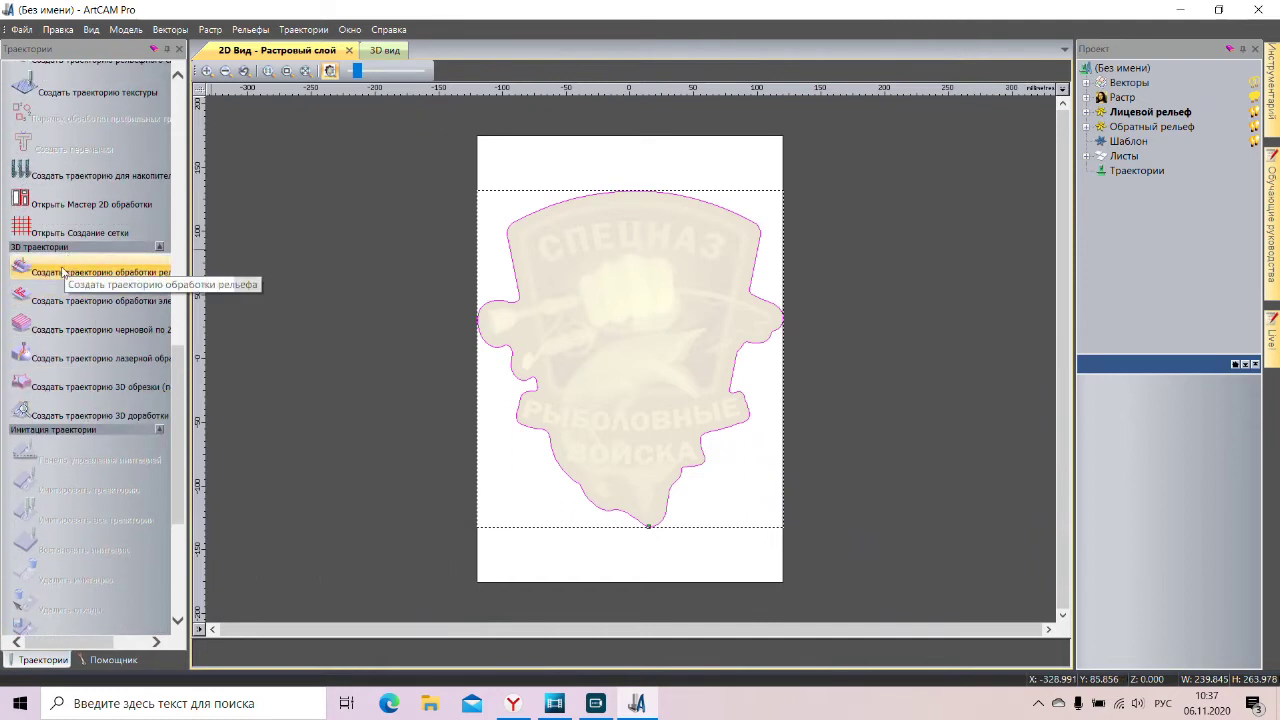
click(62, 272)
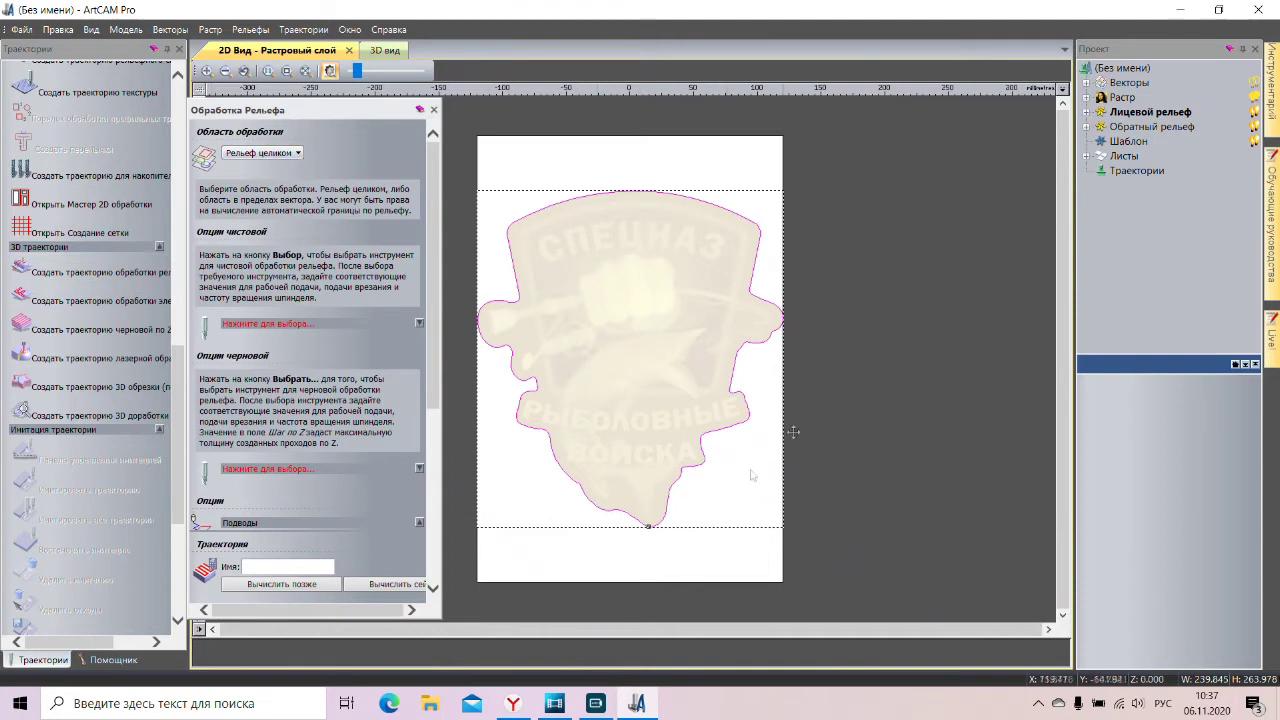
click(298, 155)
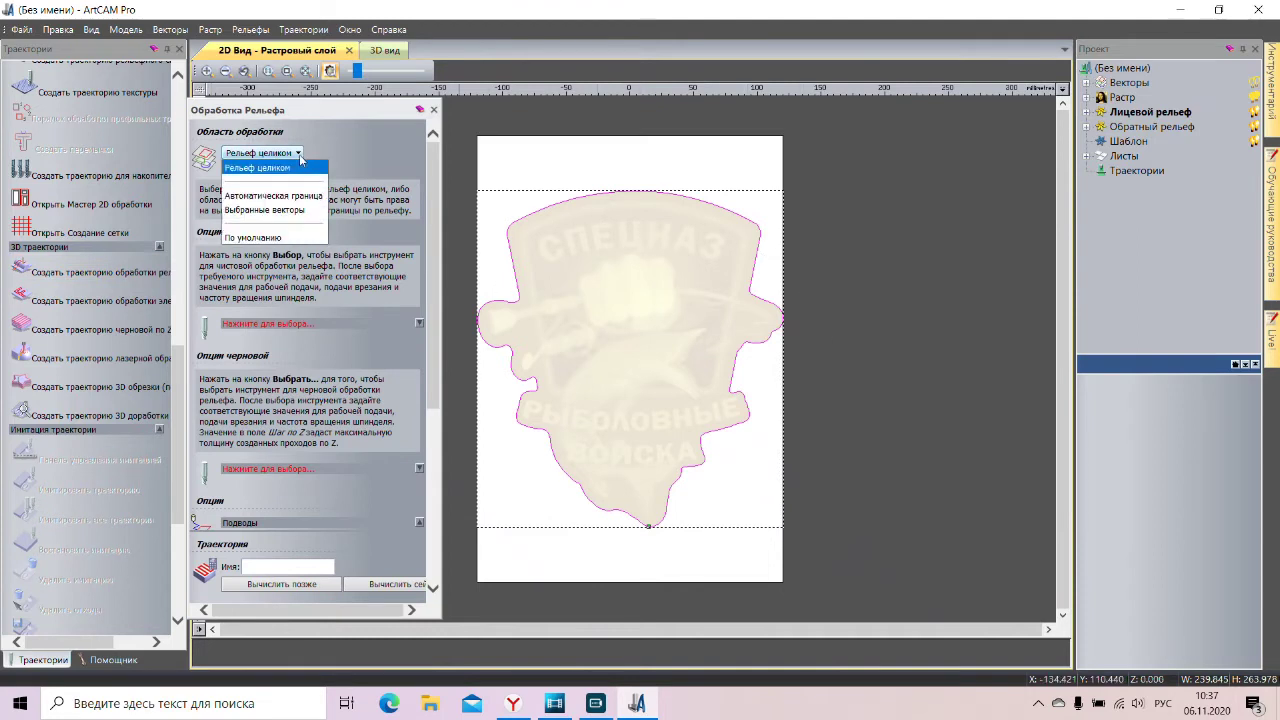
click(261, 211)
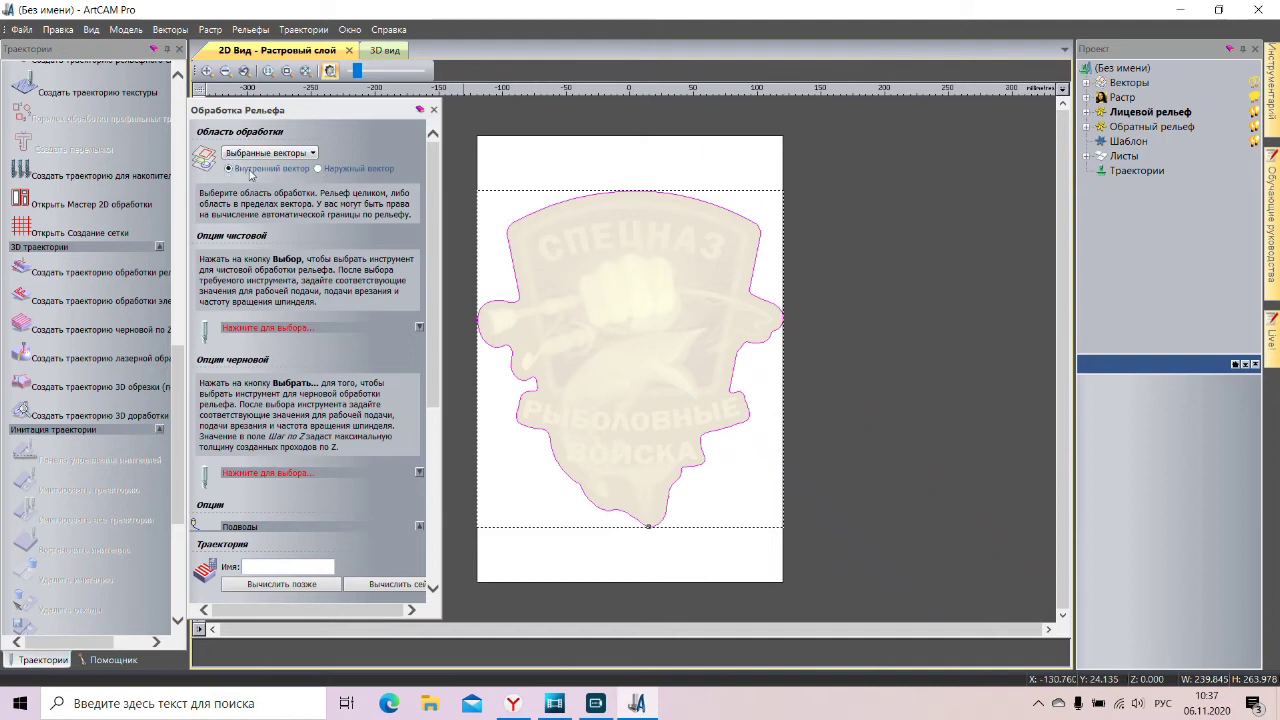
Step: Choose the Коническая D6 R-0.5 30.9 мм cutter as the finishing tool for the relief toolpath
scroll(260, 176, down, 3)
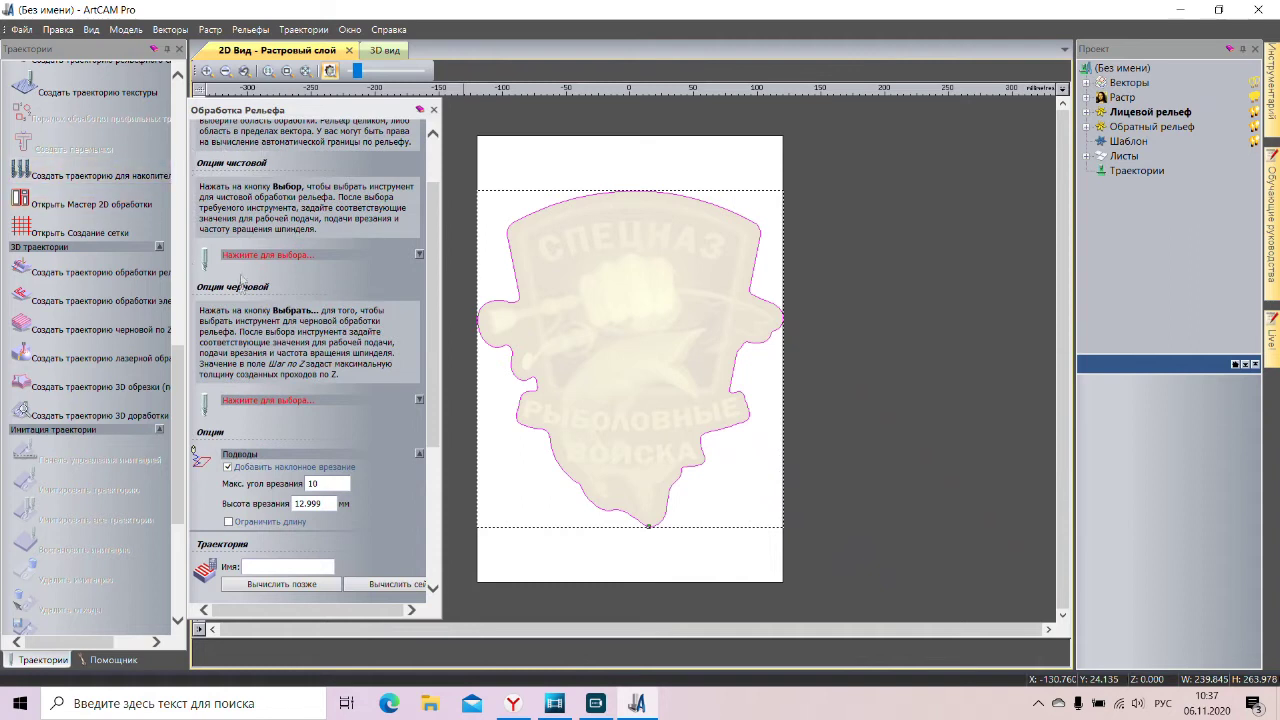
click(419, 255)
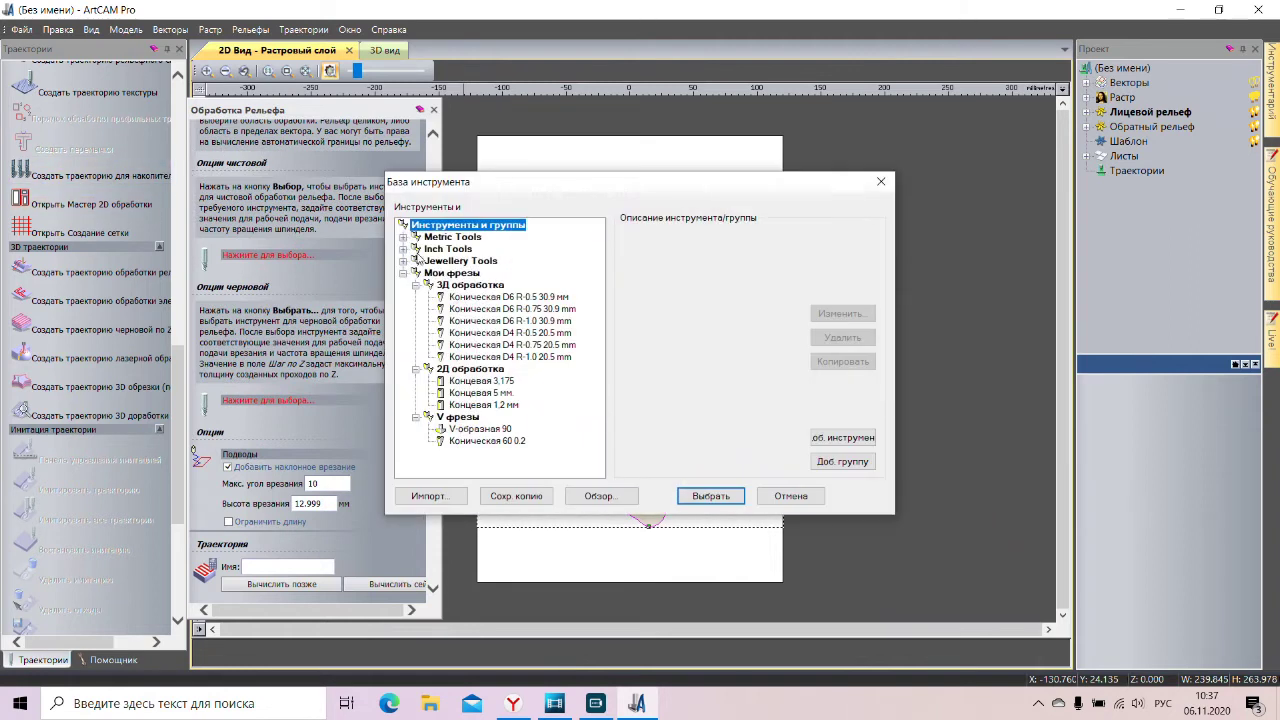
click(531, 298)
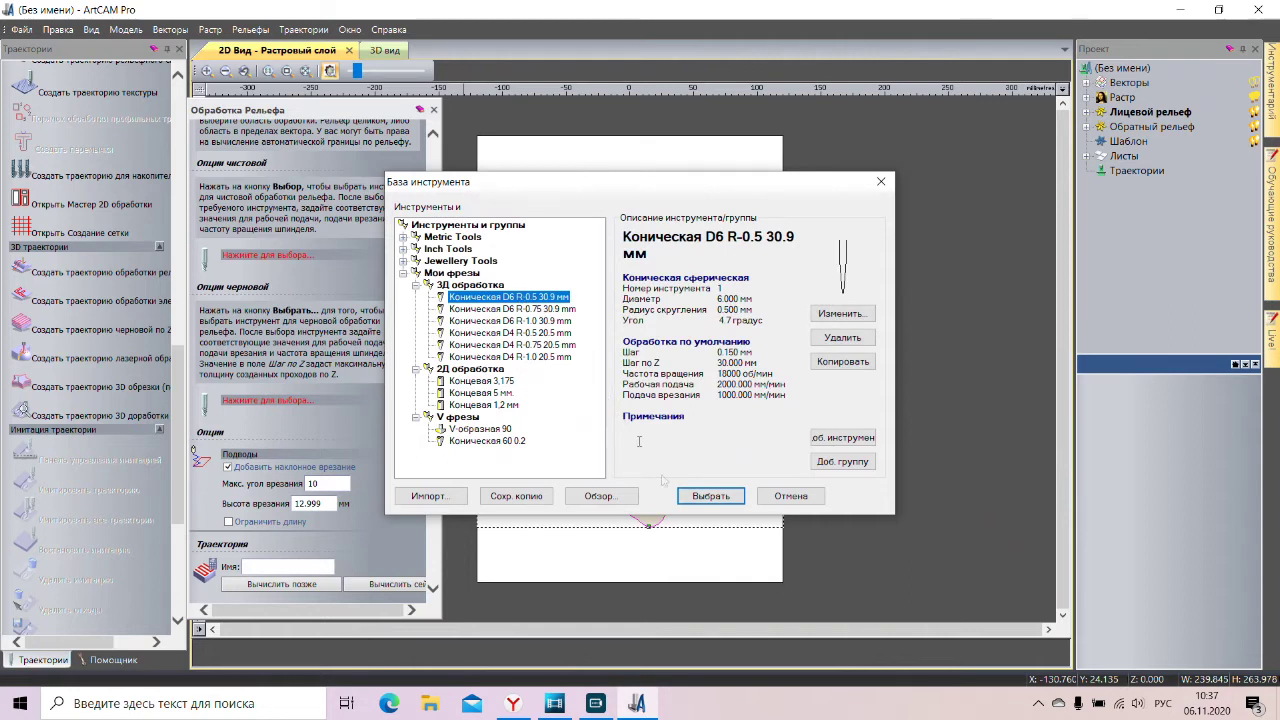
click(710, 496)
Step: Keep the raster finishing strategy and set the relief toolpath's safe Z height to 5 mm
scroll(350, 285, down, 2)
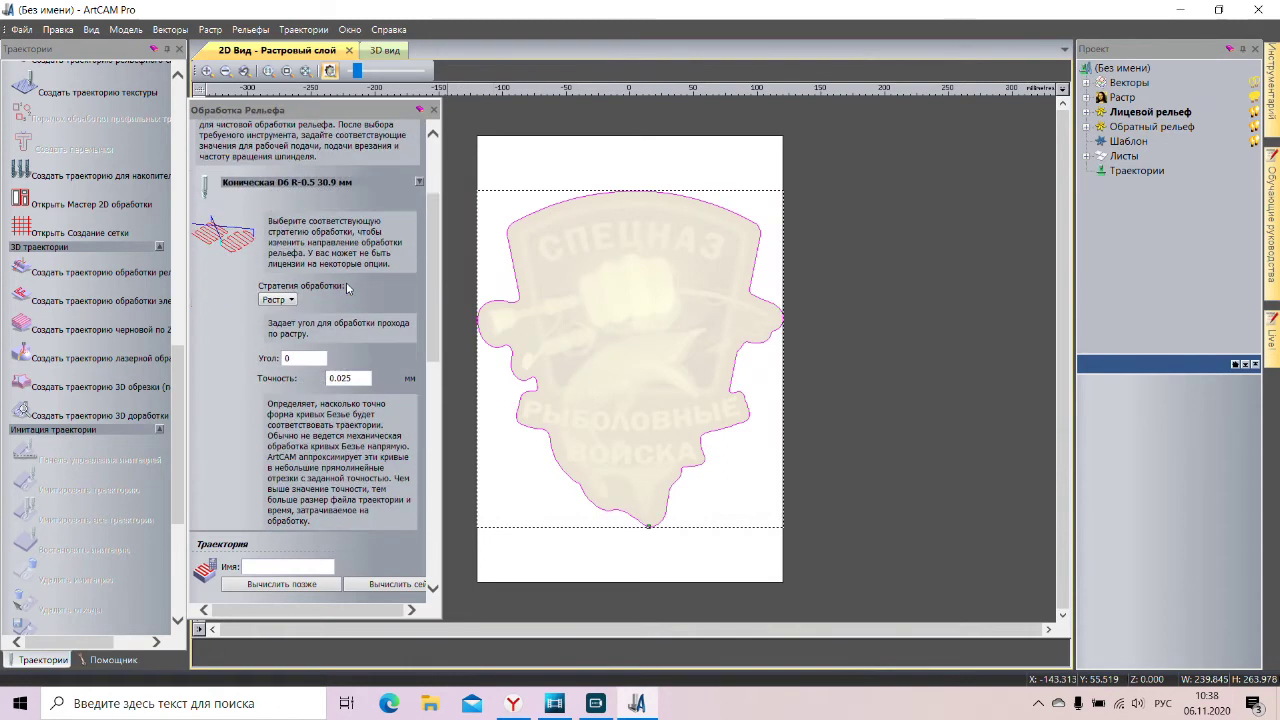
scroll(330, 285, down, 2)
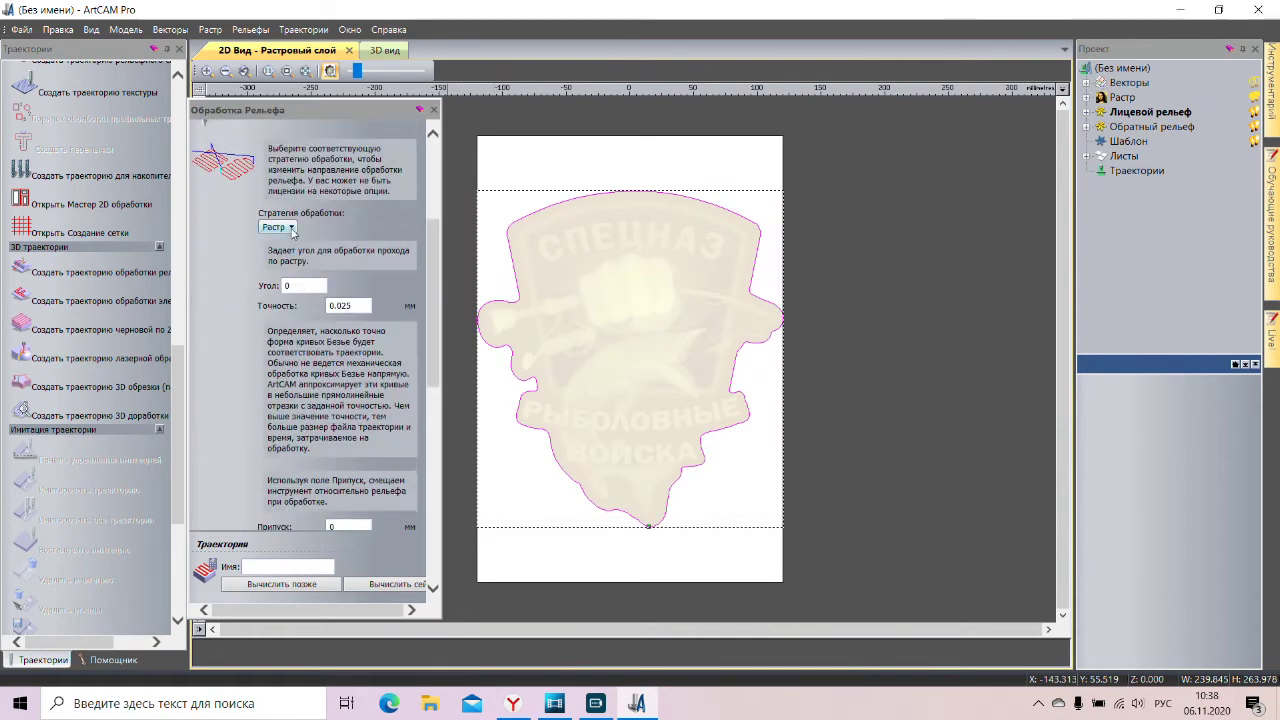
scroll(340, 250, down, 12)
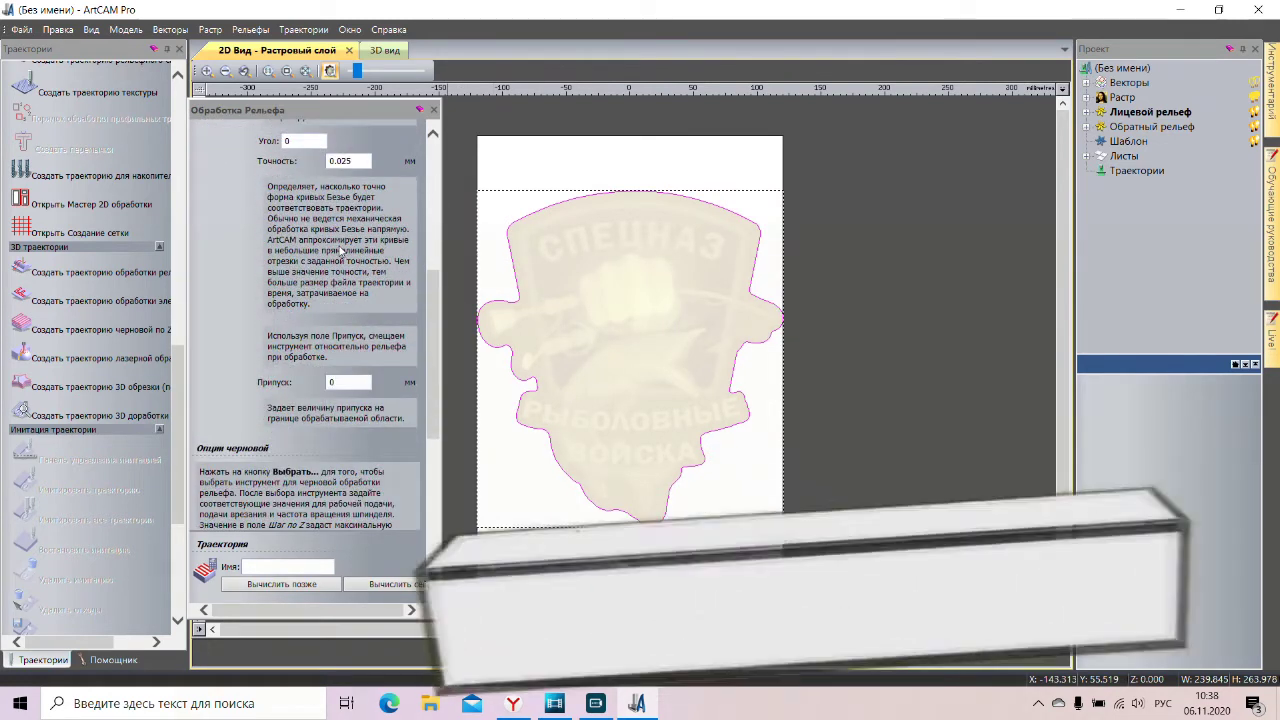
scroll(338, 252, down, 3)
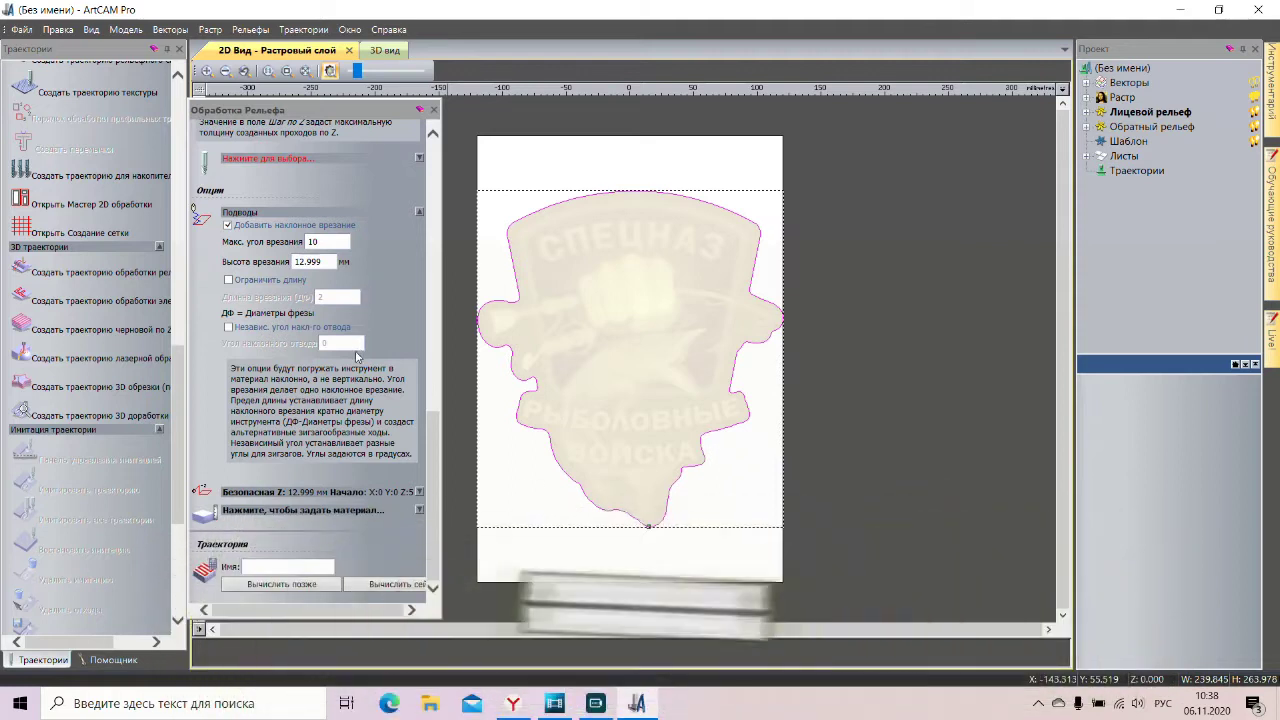
click(420, 493)
scroll(330, 460, down, 3)
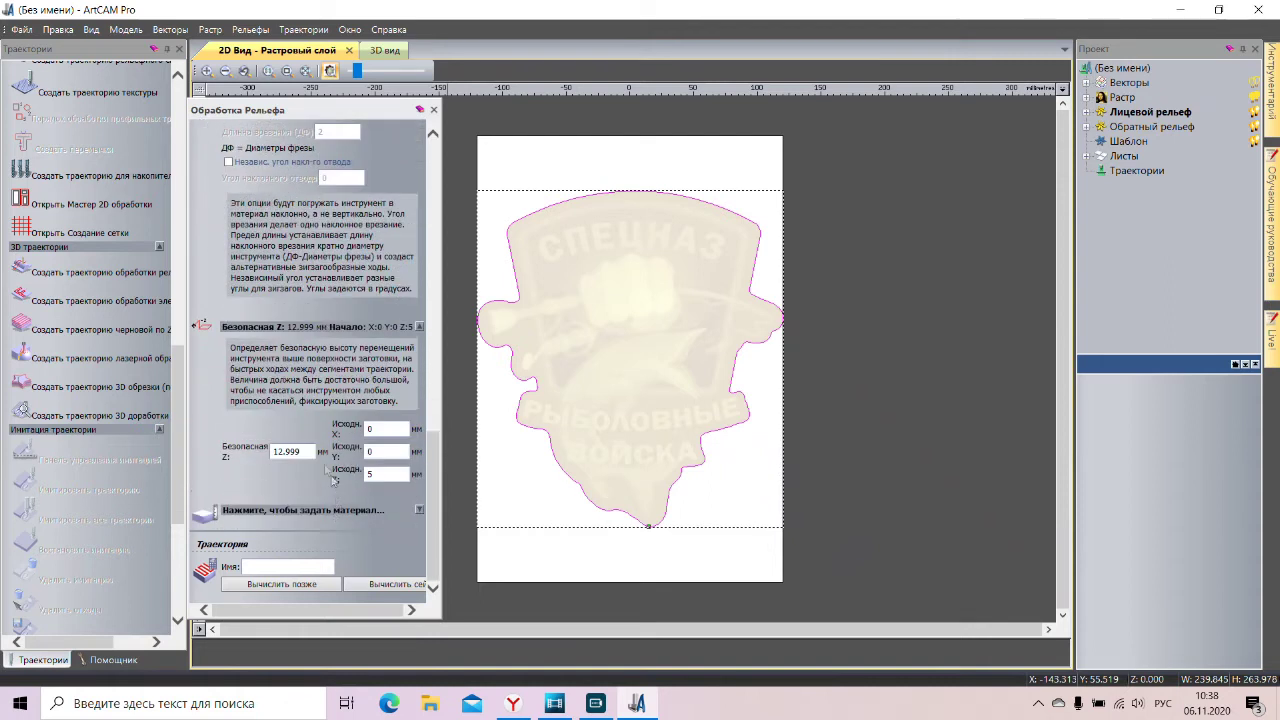
drag(305, 452, 226, 465)
text(5)
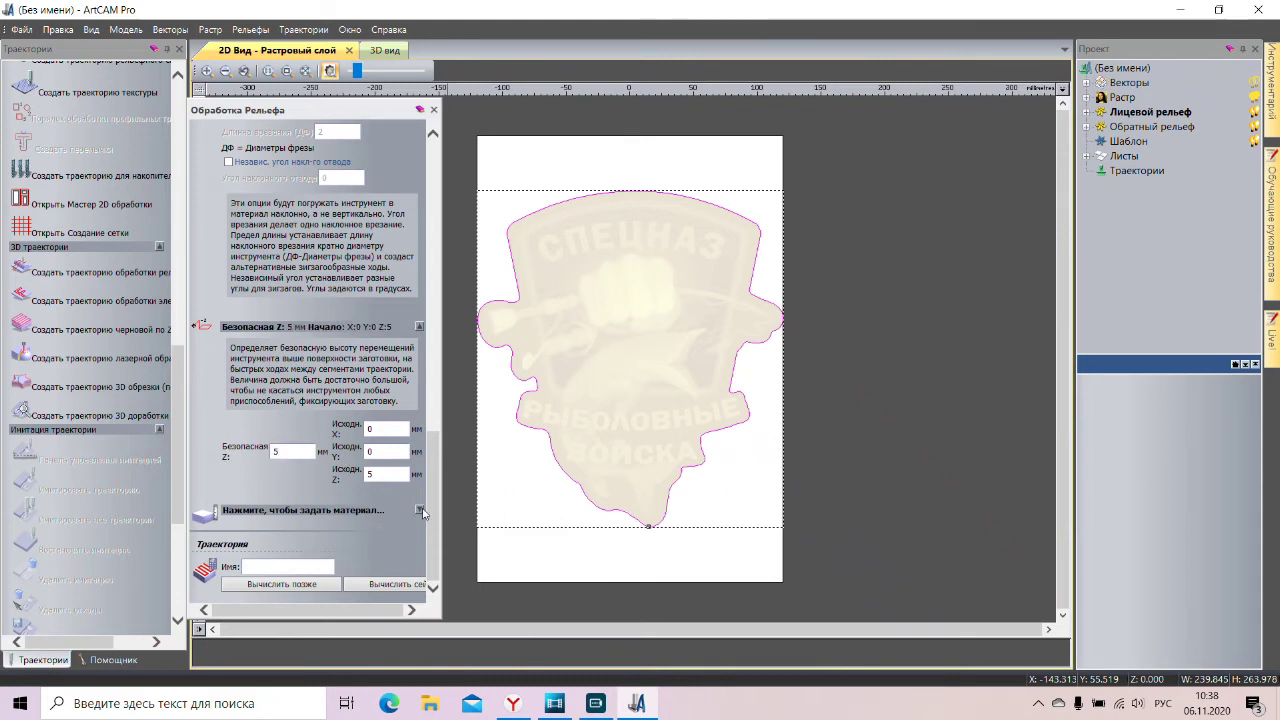
Step: Define 11.999 mm thick material with Z zero on its top surface, and calculate the relief toolpath as "чистовая"
click(420, 511)
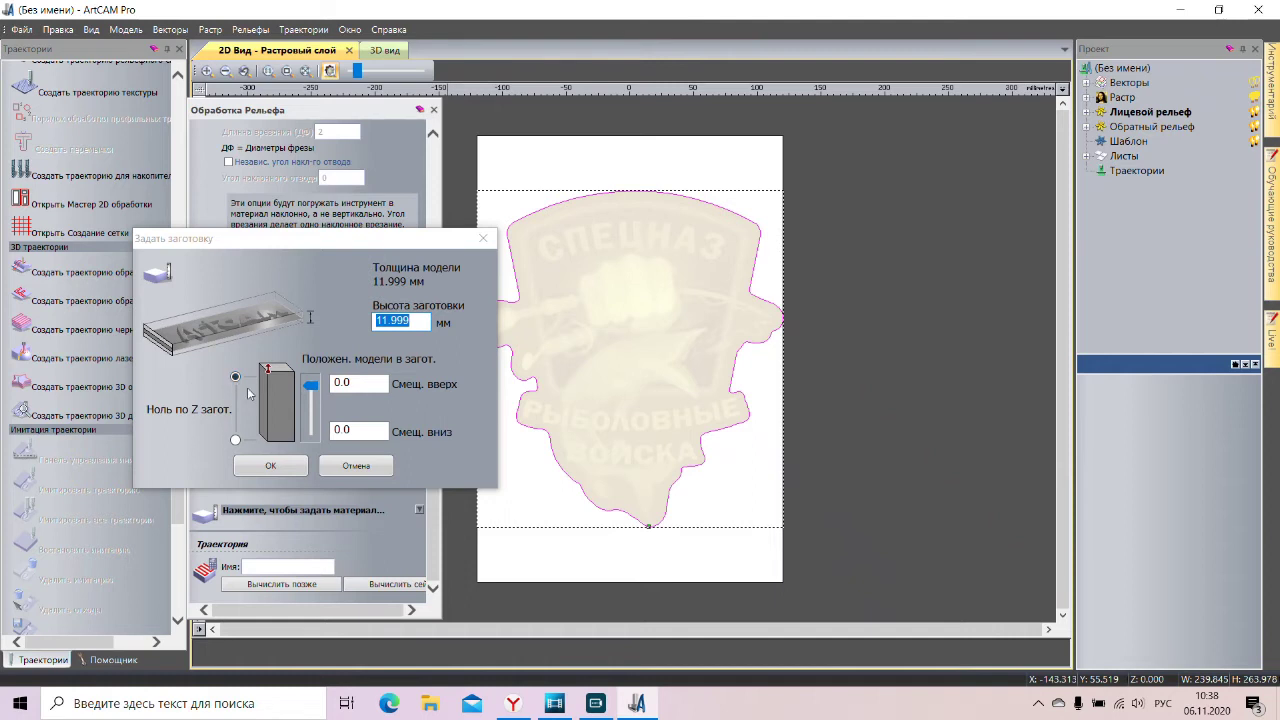
click(274, 467)
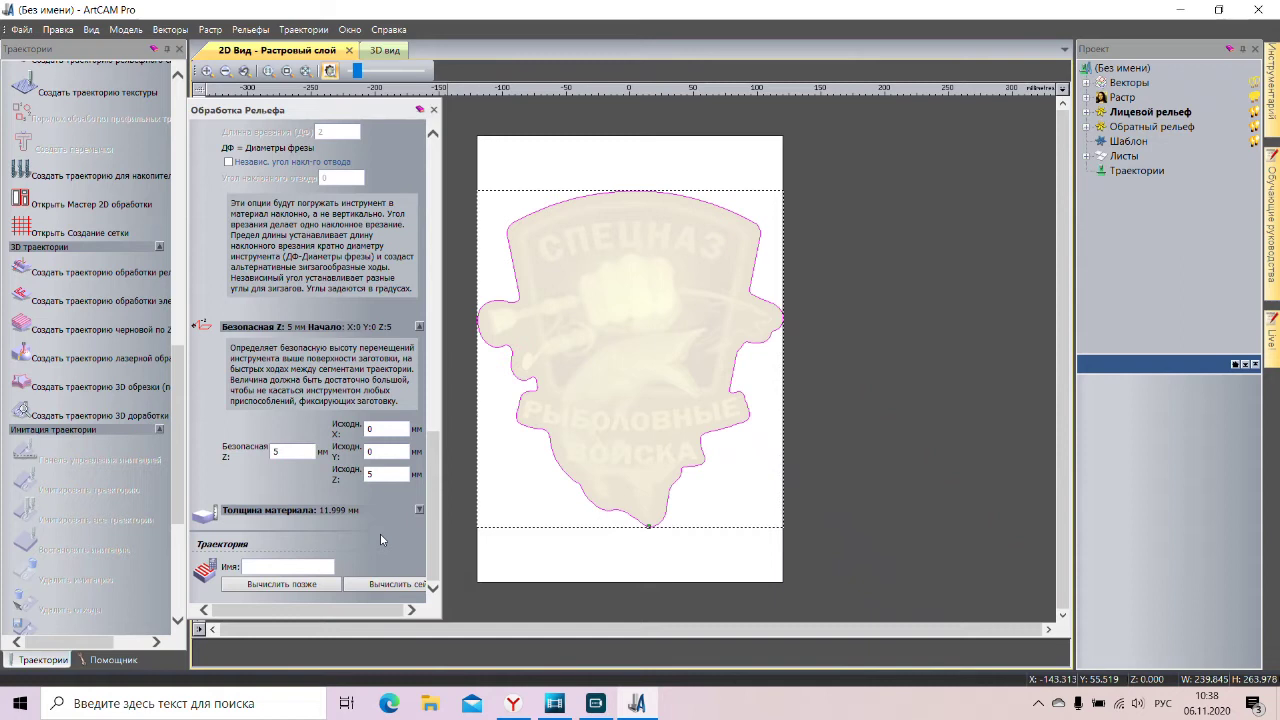
text(чистовая)
click(389, 585)
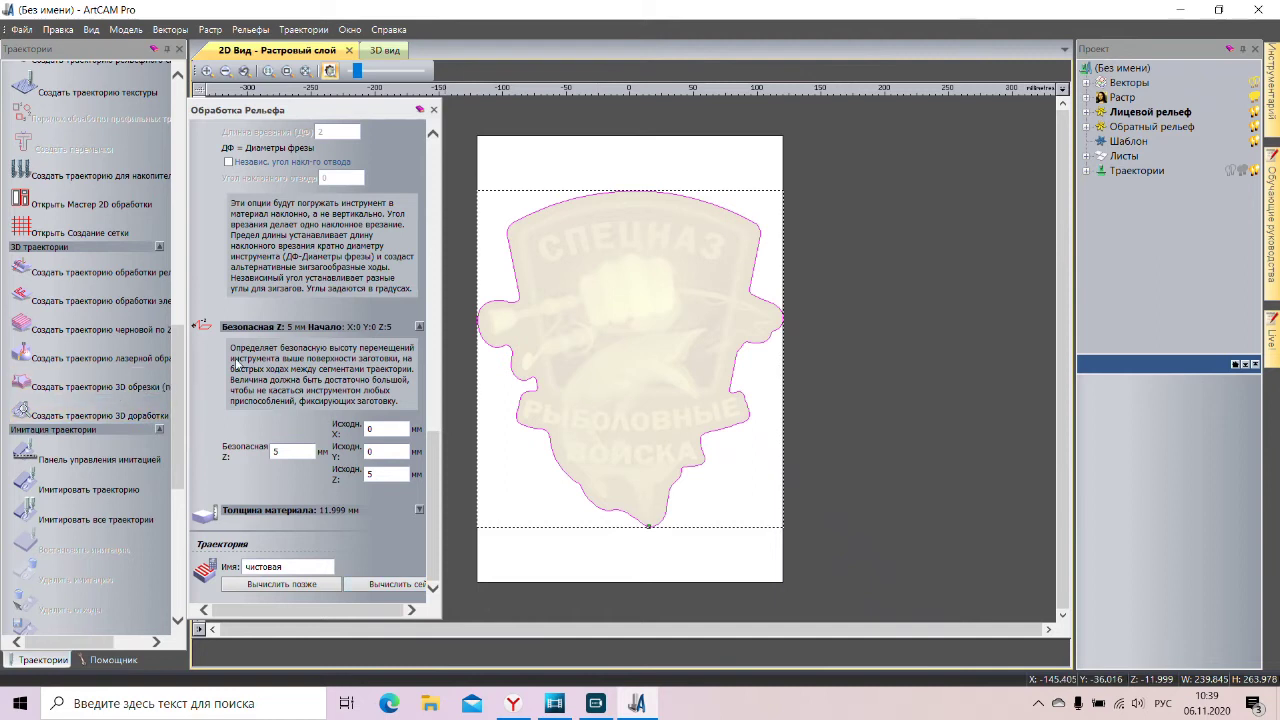
Step: Start an outside profile toolpath on the selected vectors, cutting to 11.999 mm depth with the Концевая 3,175 end mill
scroll(27, 376, up, 3)
scroll(27, 376, up, 2)
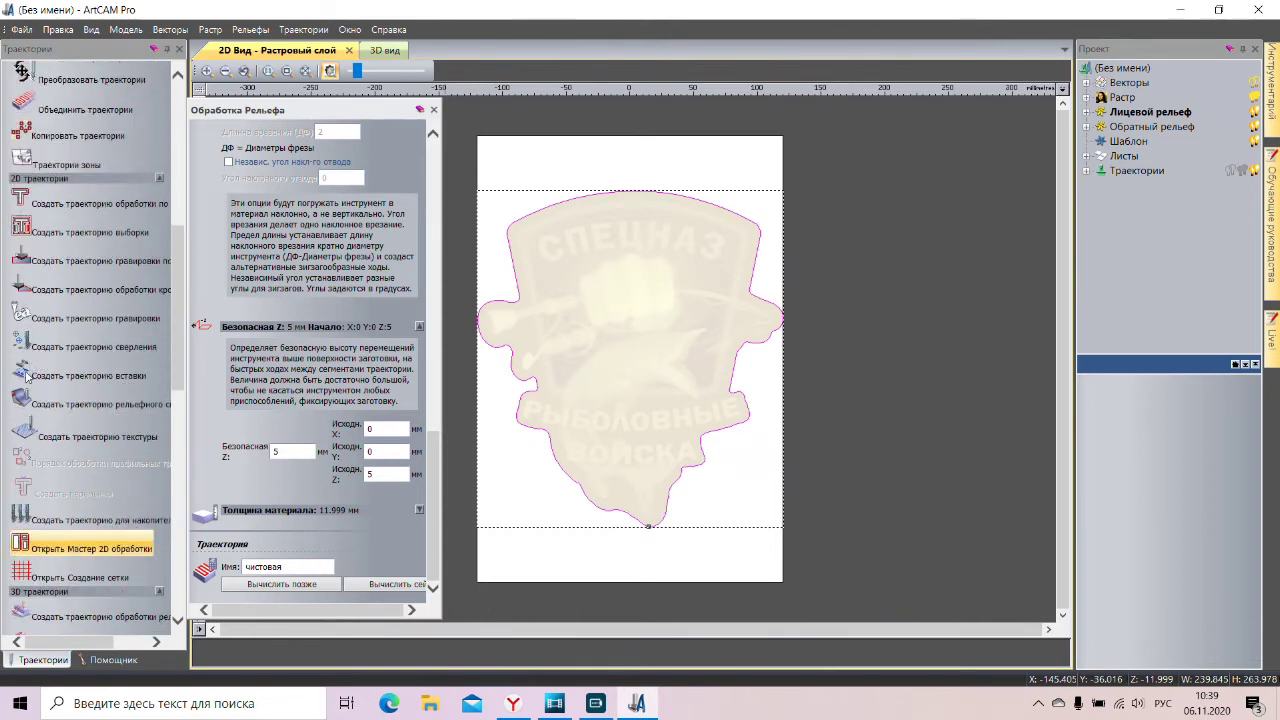
click(66, 206)
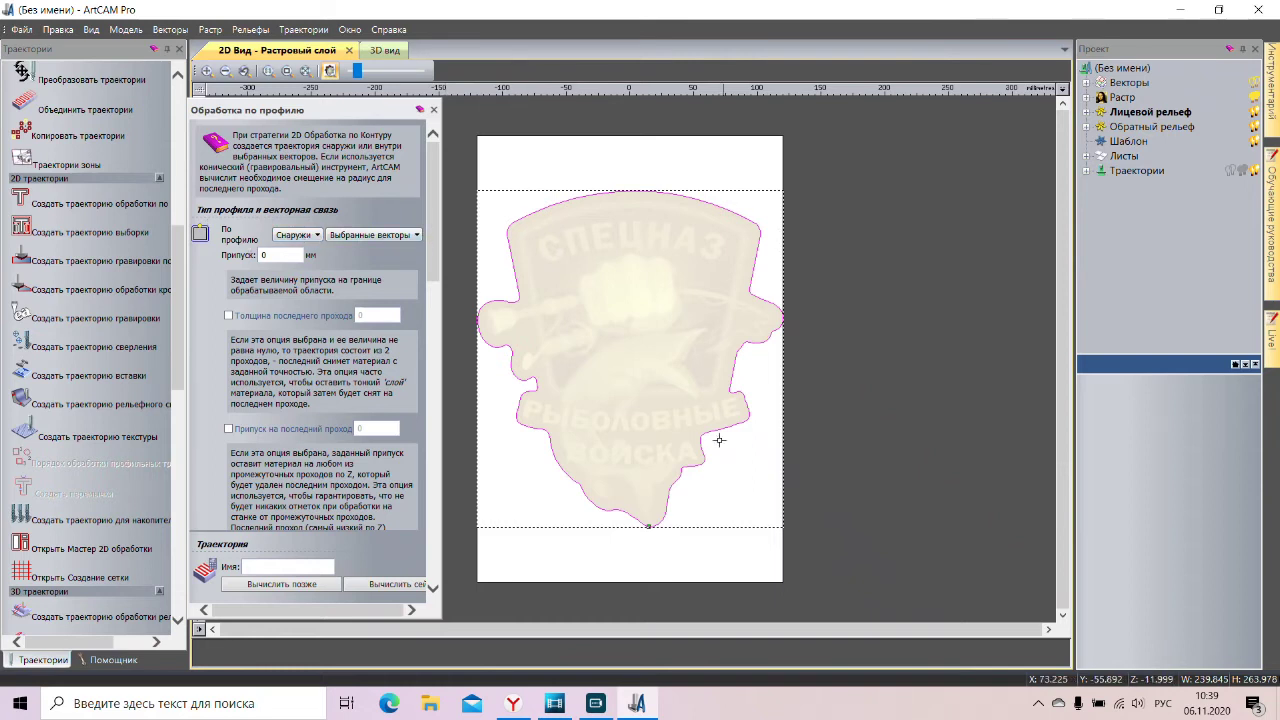
scroll(330, 318, down, 3)
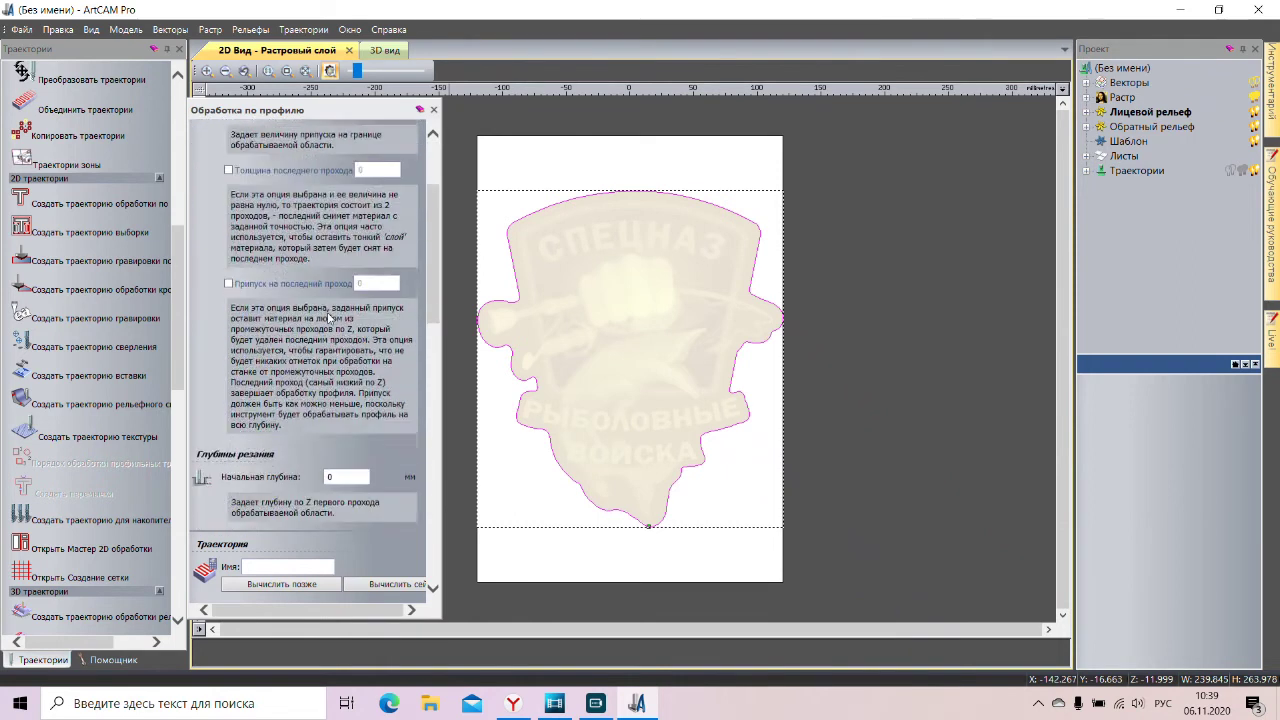
scroll(330, 318, down, 5)
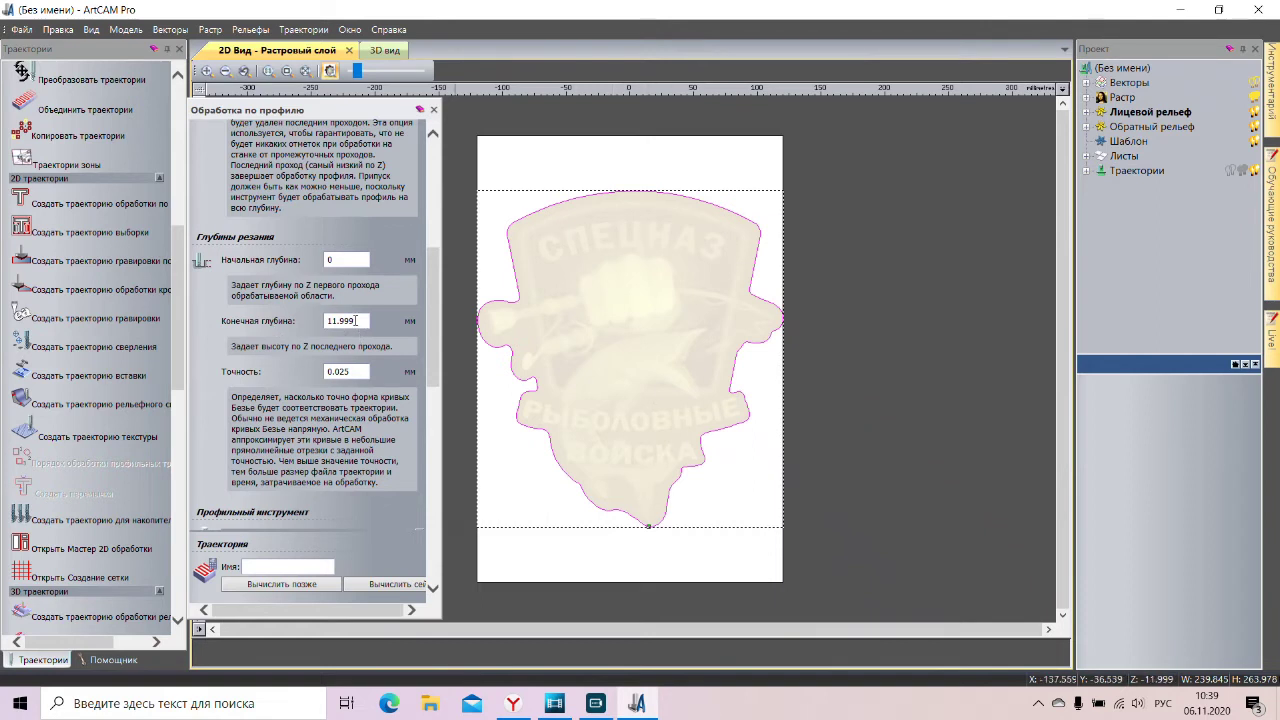
scroll(352, 315, down, 7)
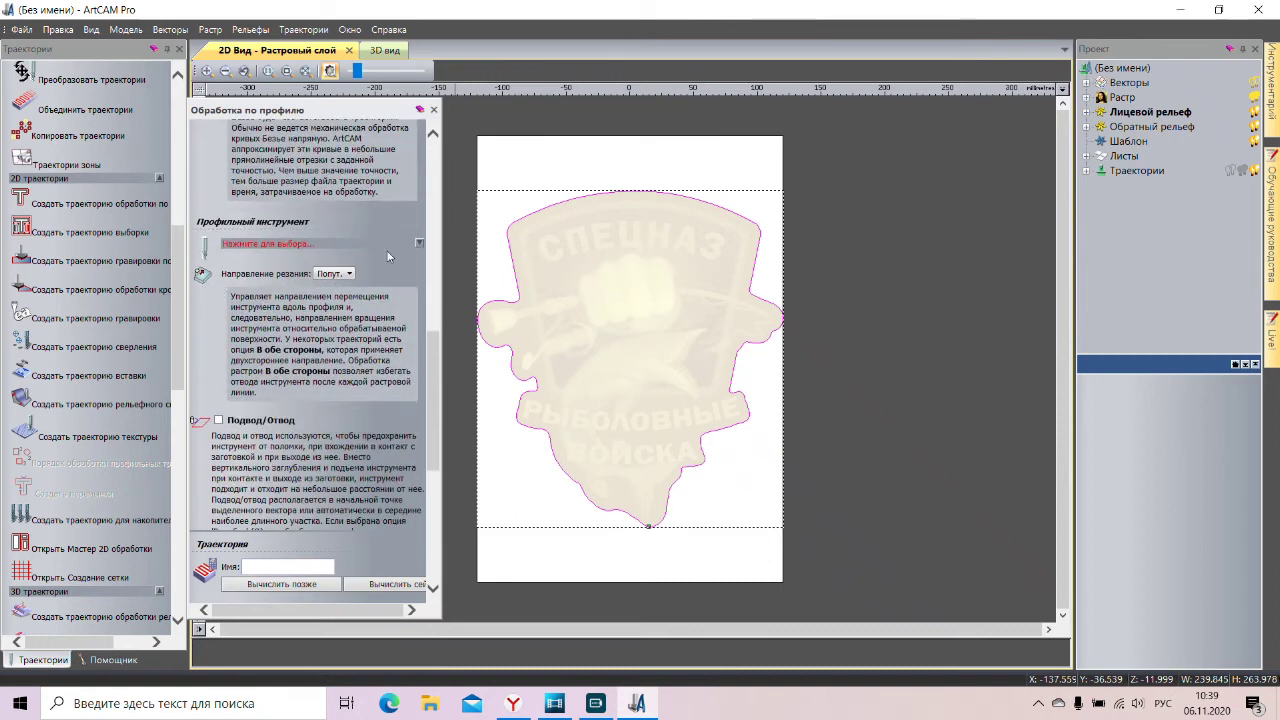
click(418, 247)
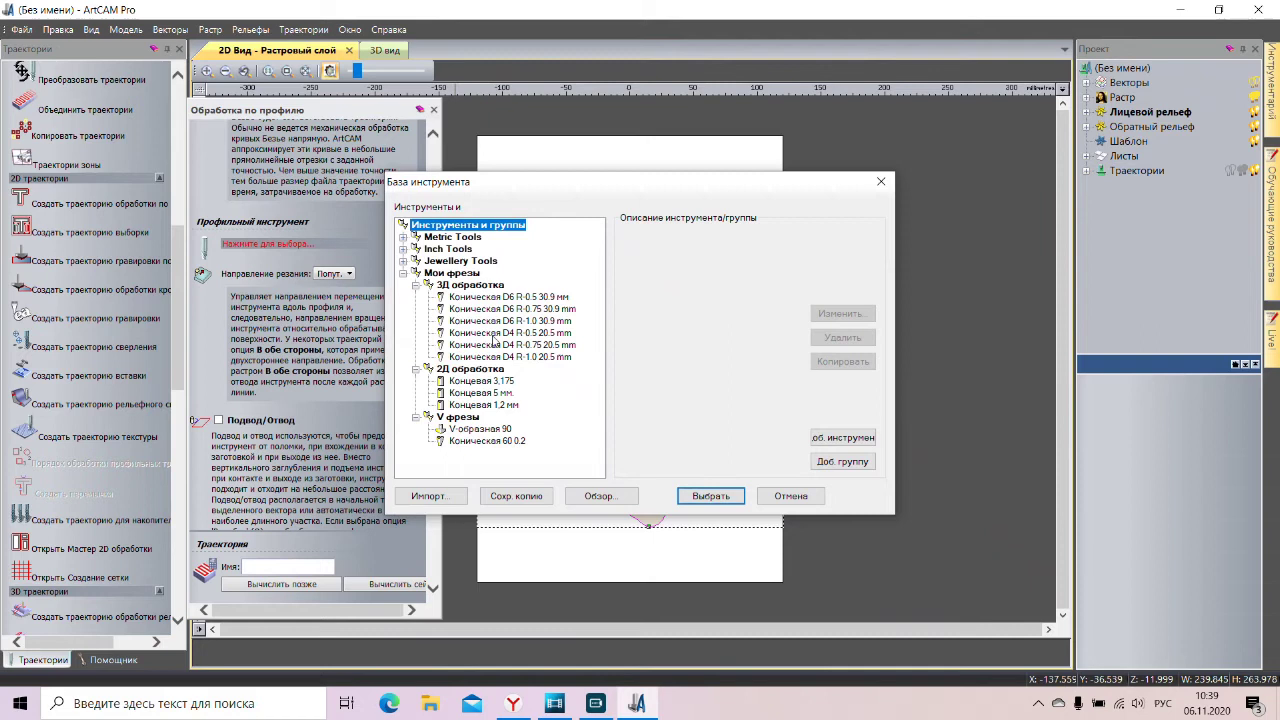
click(503, 384)
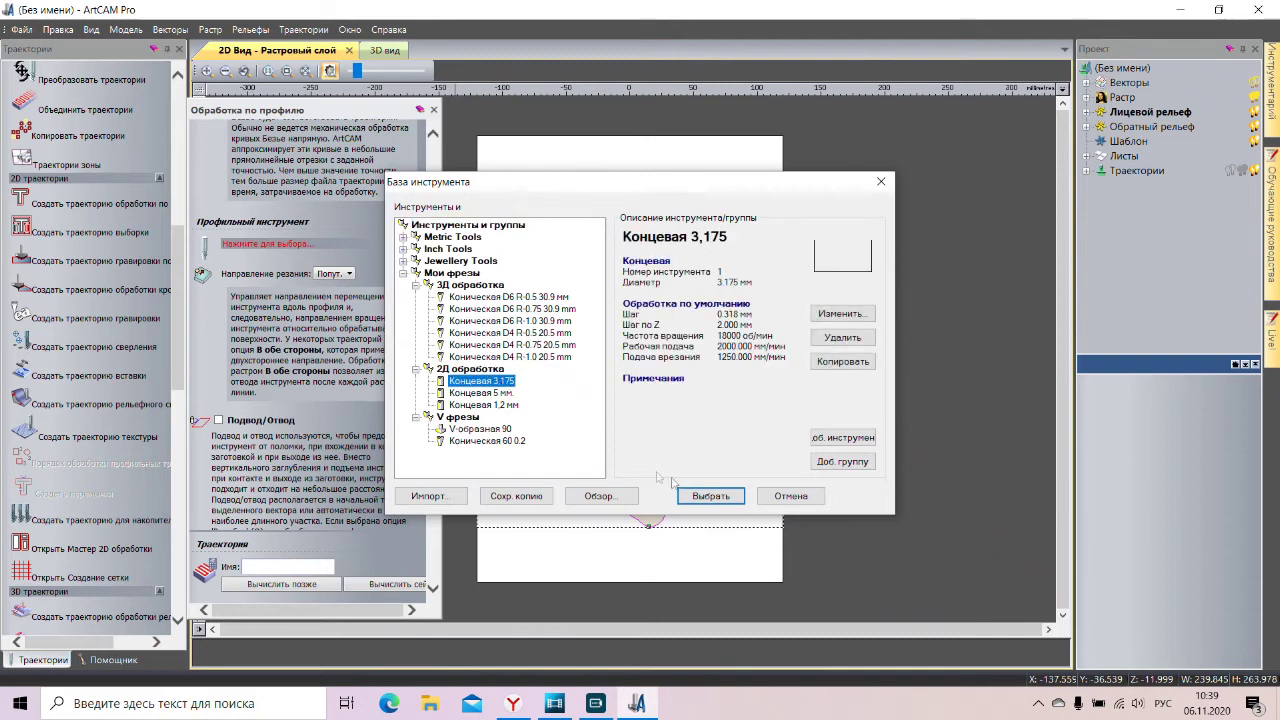
click(708, 496)
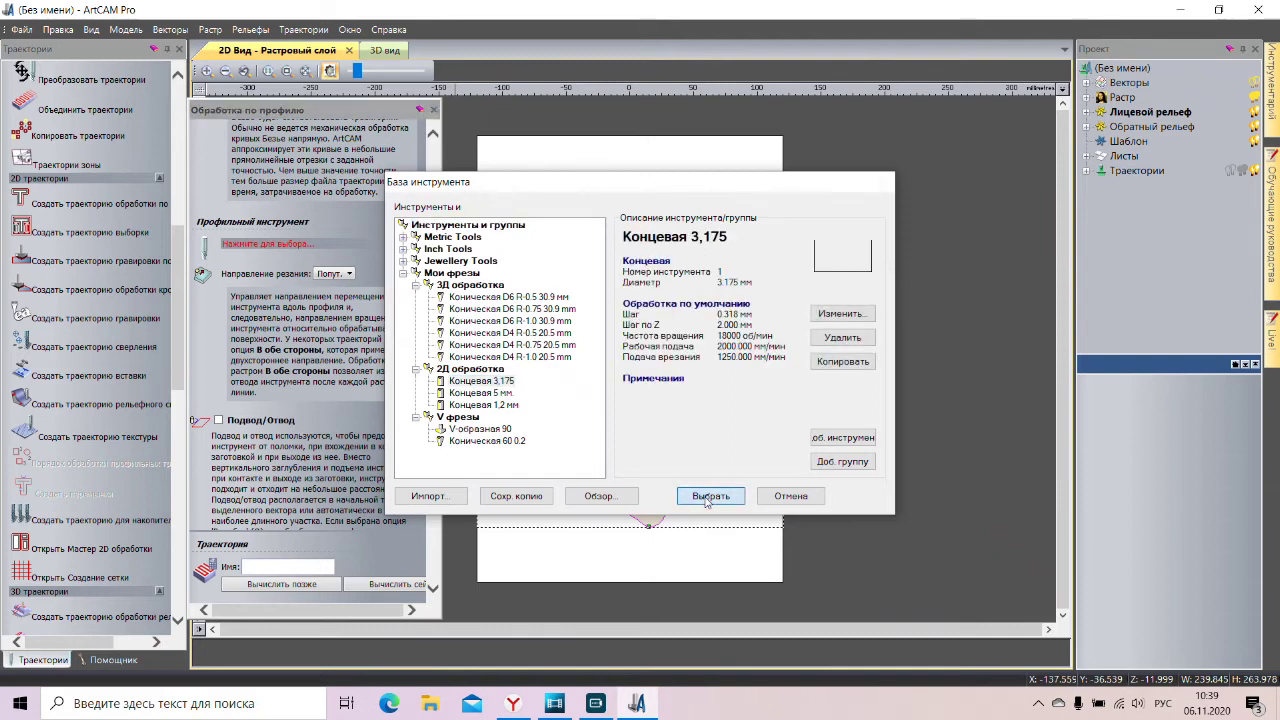
Step: Enable ramped plunging for the profile toolpath and set its ramp type to smooth (Плавно)
scroll(375, 335, down, 10)
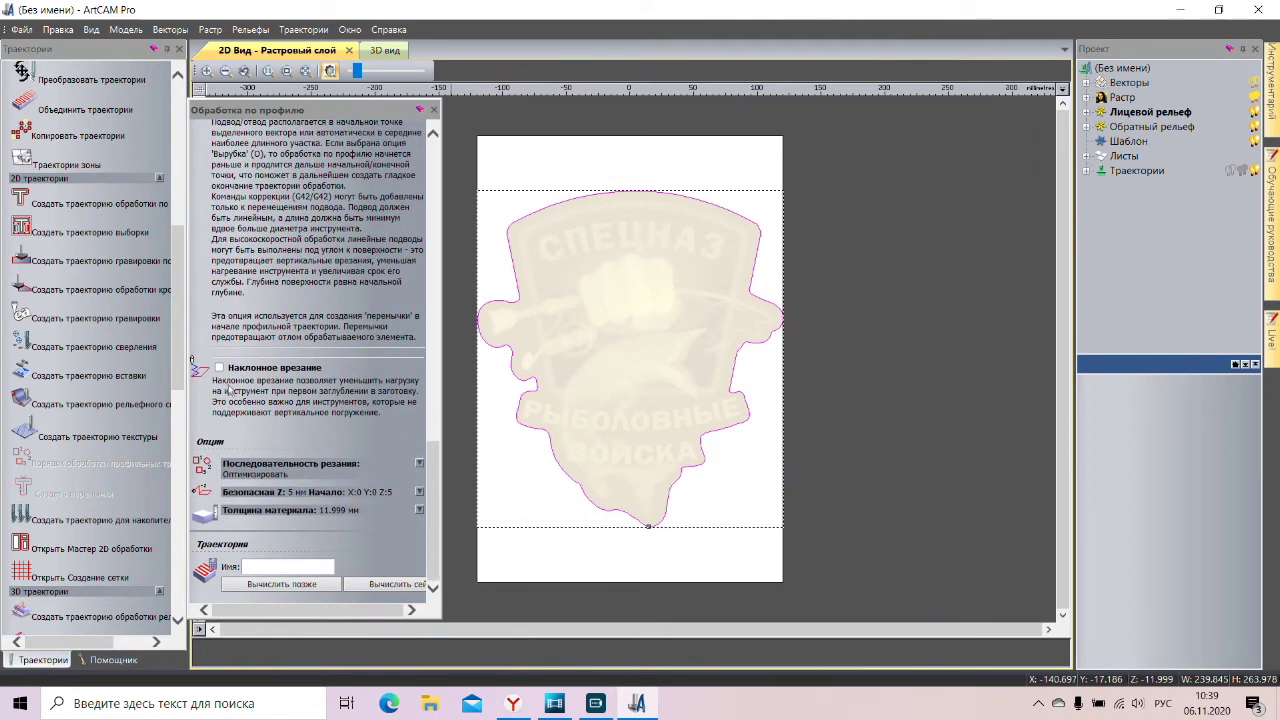
click(219, 369)
scroll(311, 333, down, 4)
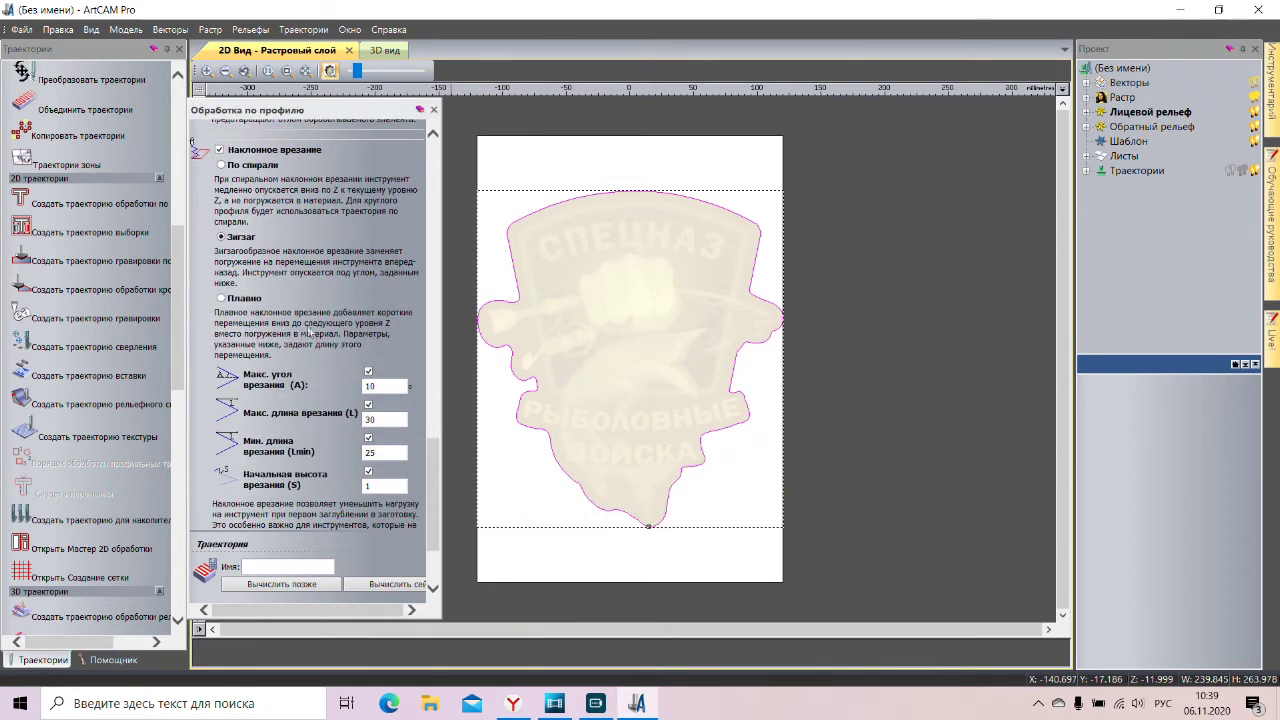
click(222, 299)
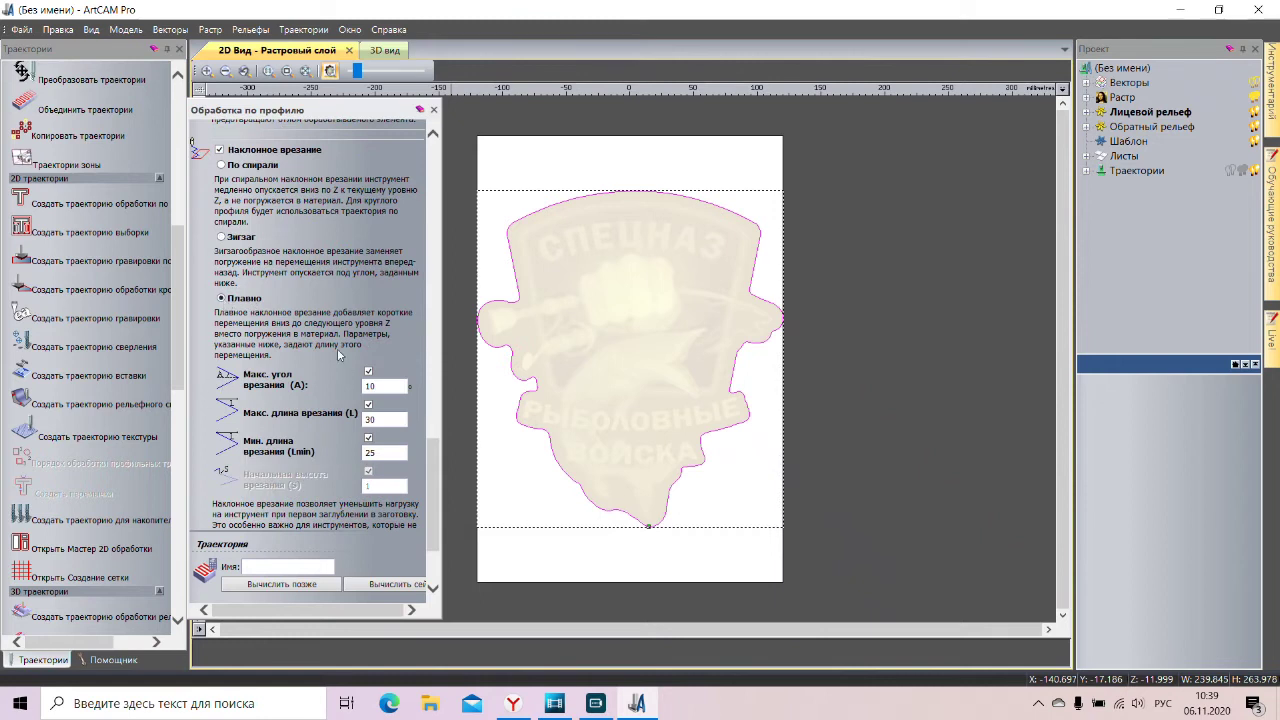
Step: Calculate the profile toolpath under the name "обрезка" and show the calculated toolpaths in the 3D view
scroll(337, 348, down, 3)
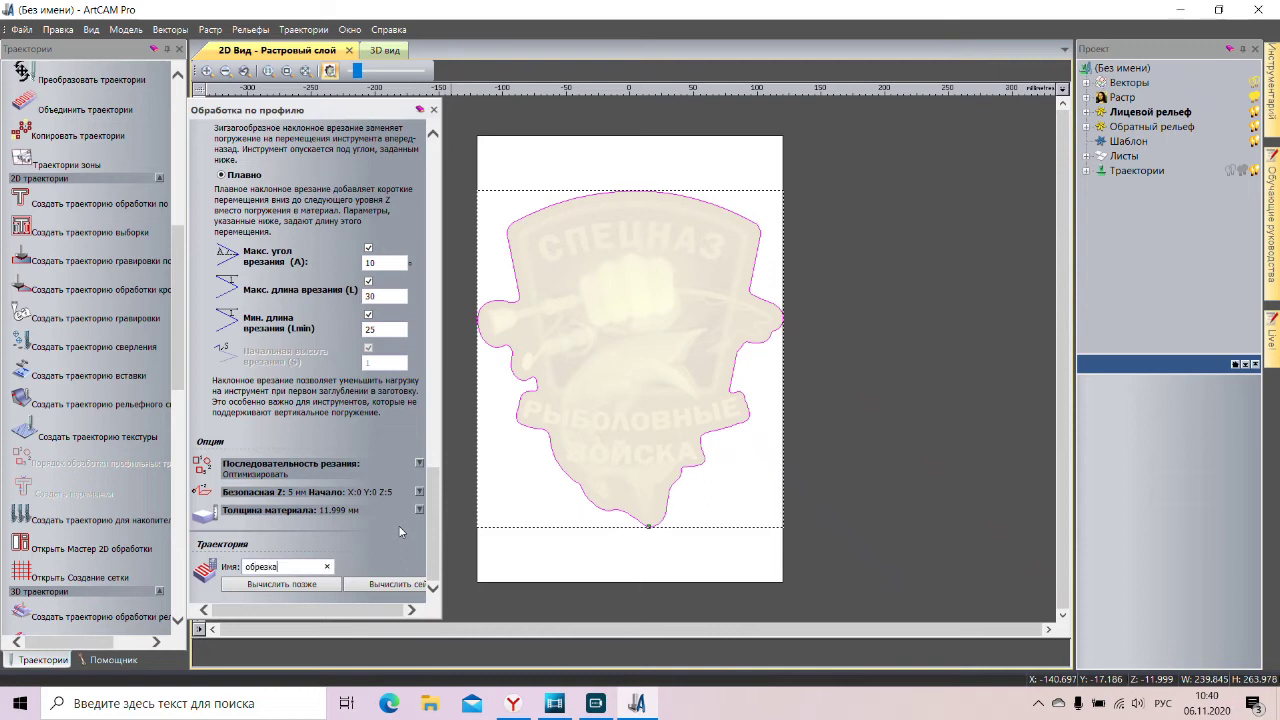
click(384, 590)
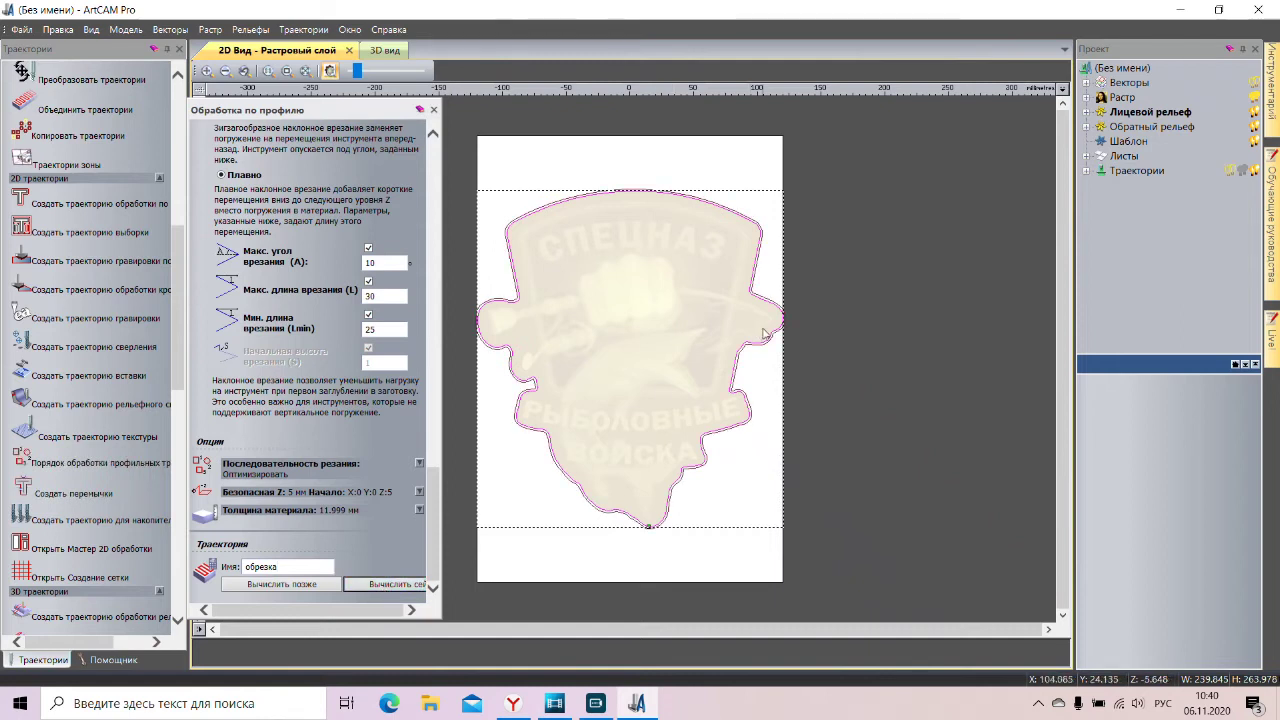
scroll(764, 345, up, 3)
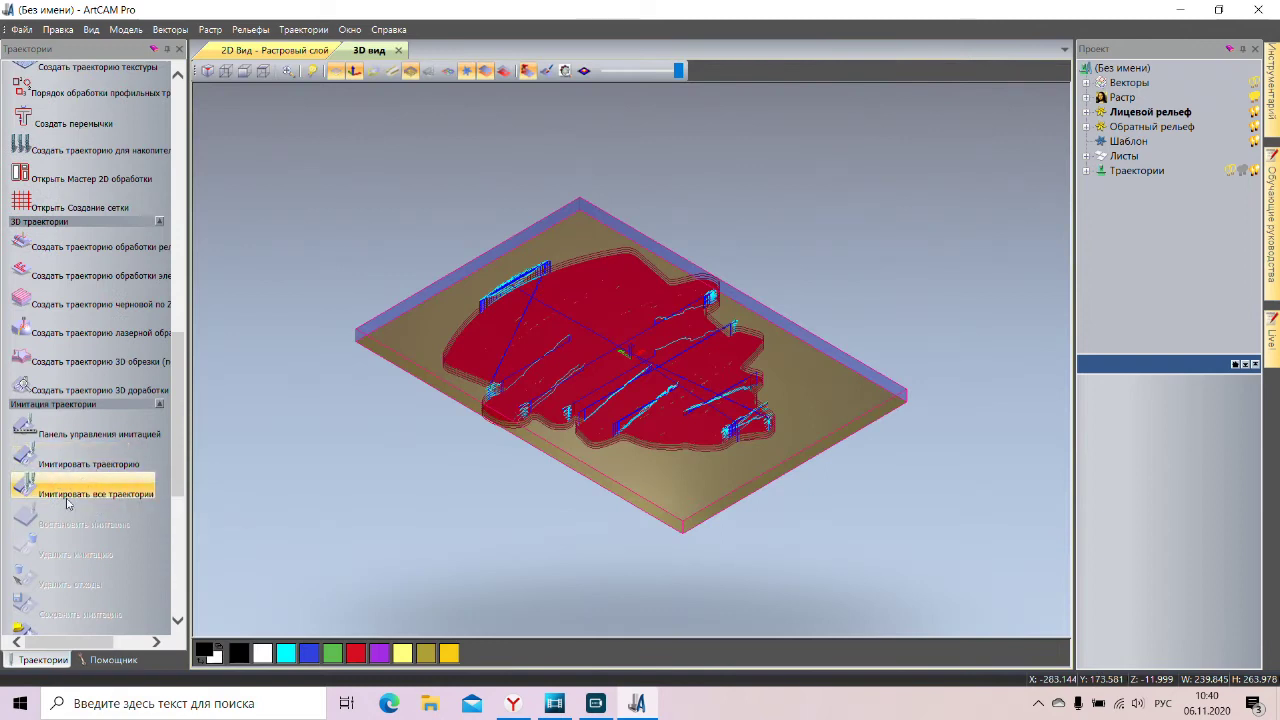
Step: Simulate all toolpaths on the whole model at low resolution (Низкая), examine the carved result from above, and delete the simulation
click(75, 492)
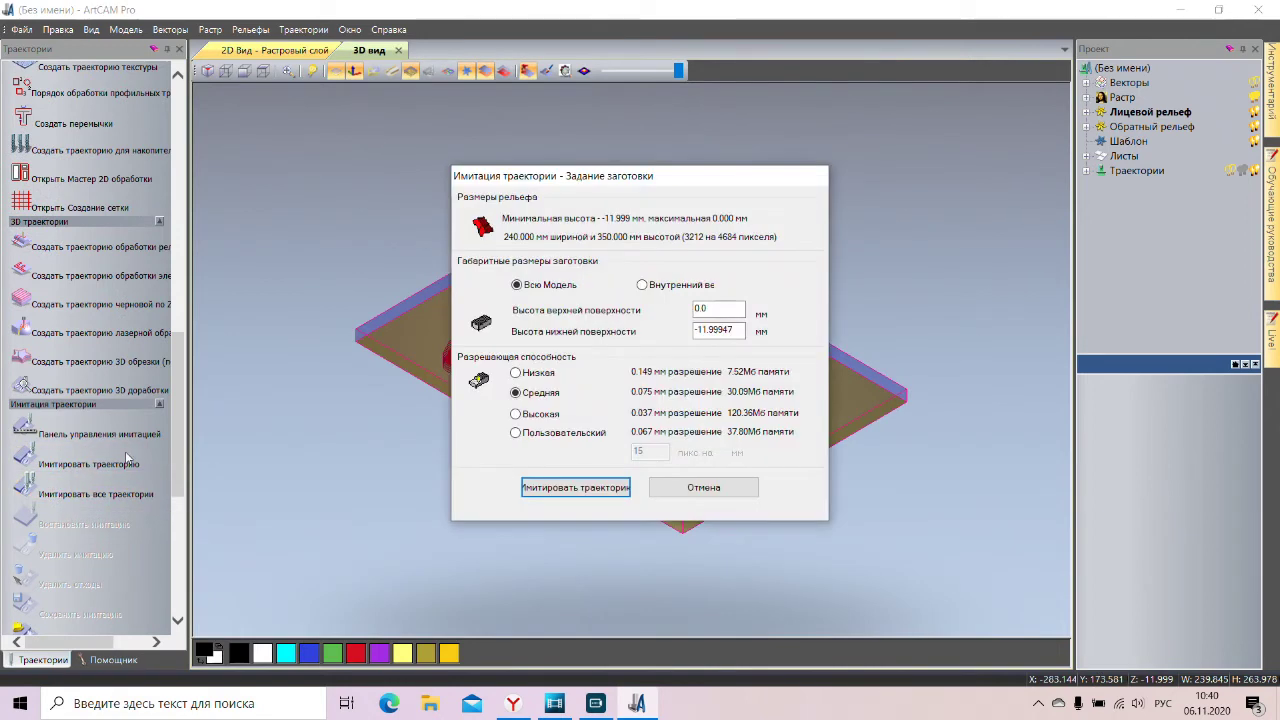
click(516, 373)
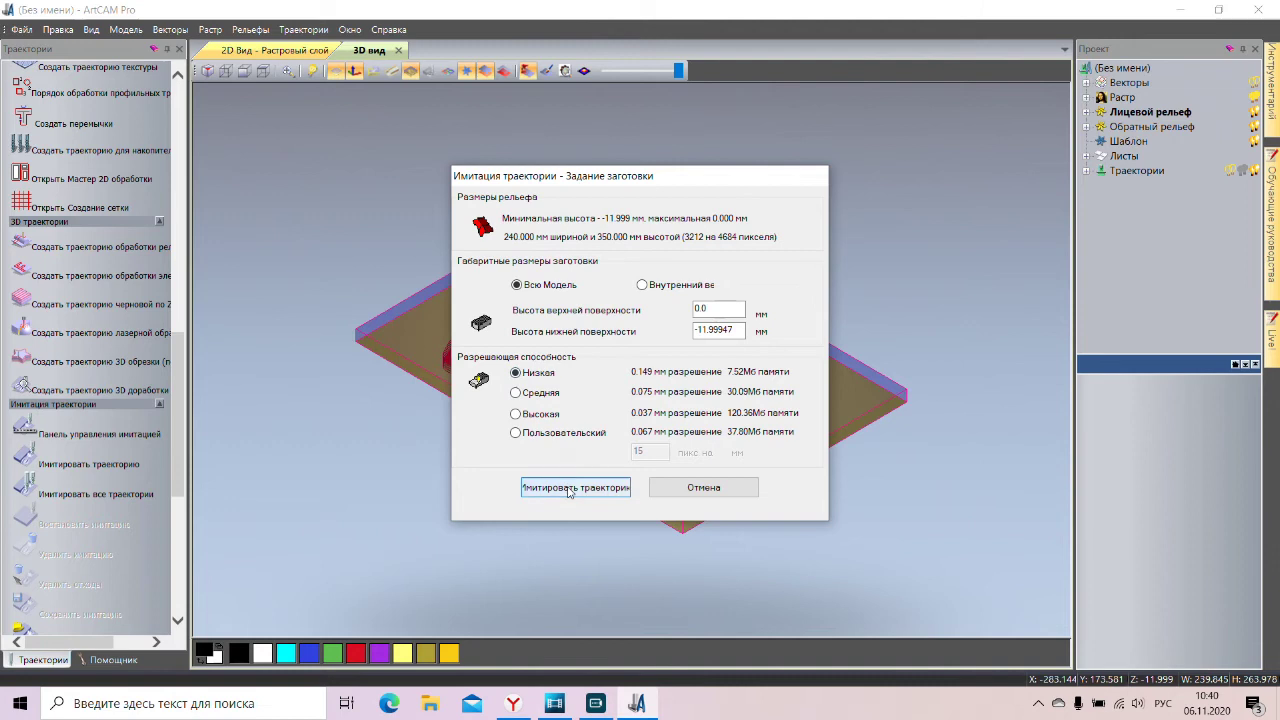
click(568, 488)
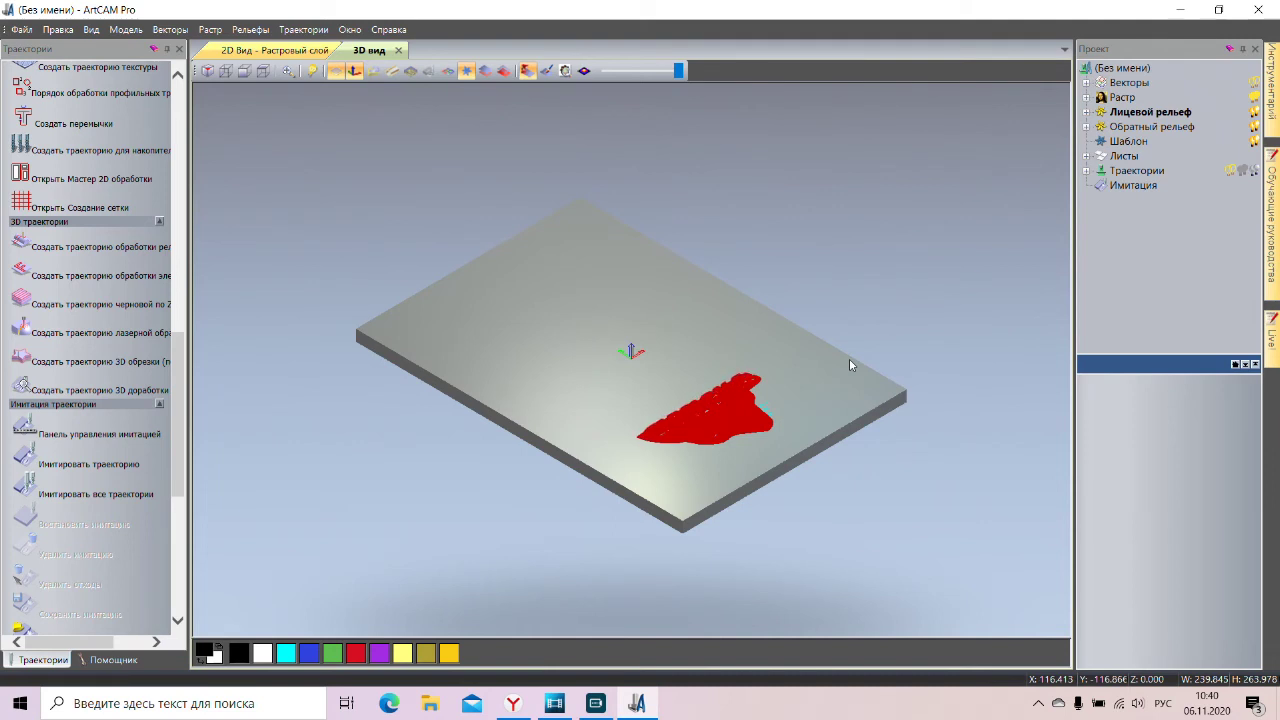
drag(849, 364, 612, 237)
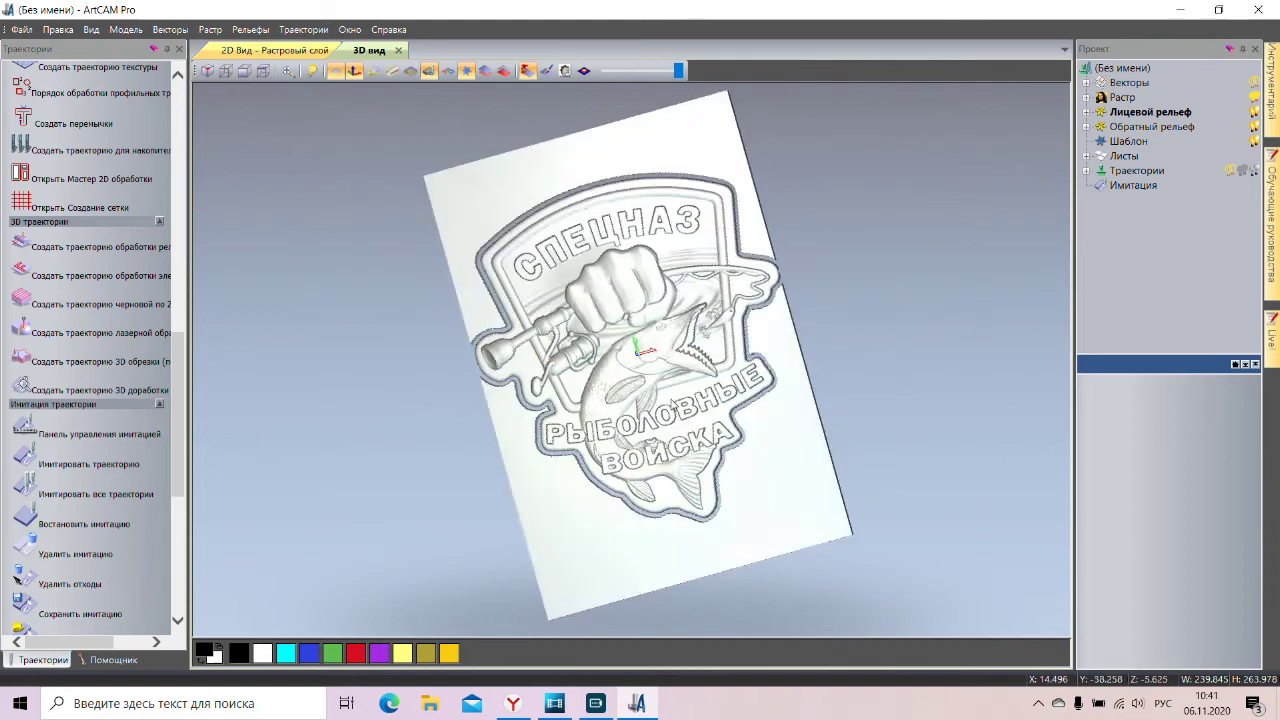
drag(640, 400, 710, 384)
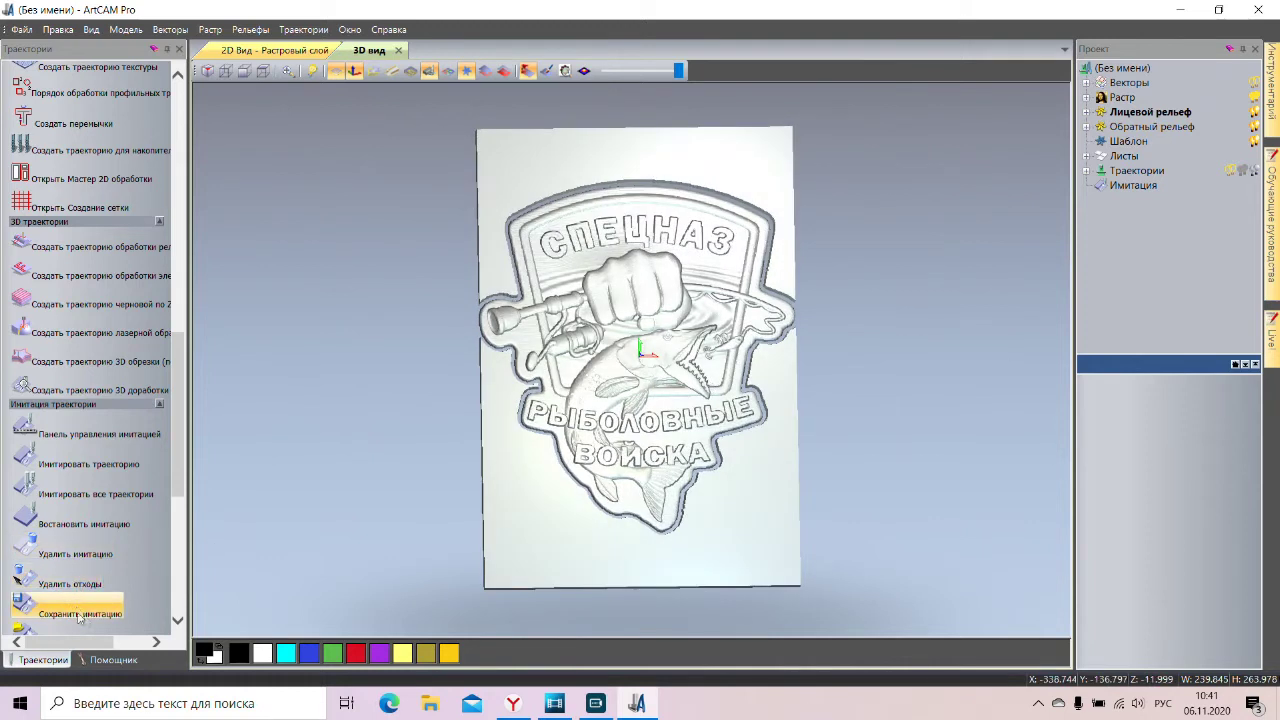
click(75, 554)
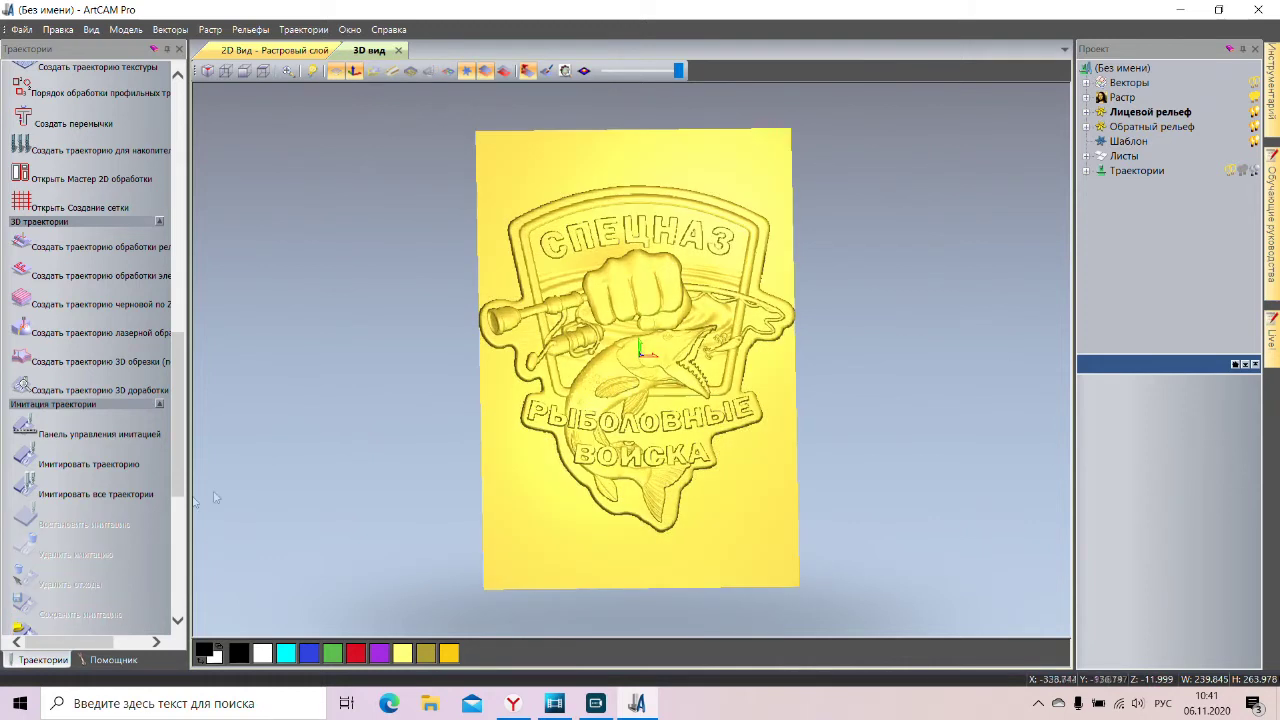
Step: Open the save settings for the calculated toolpaths "чистовая" and "обрезка"
scroll(70, 380, down, 10)
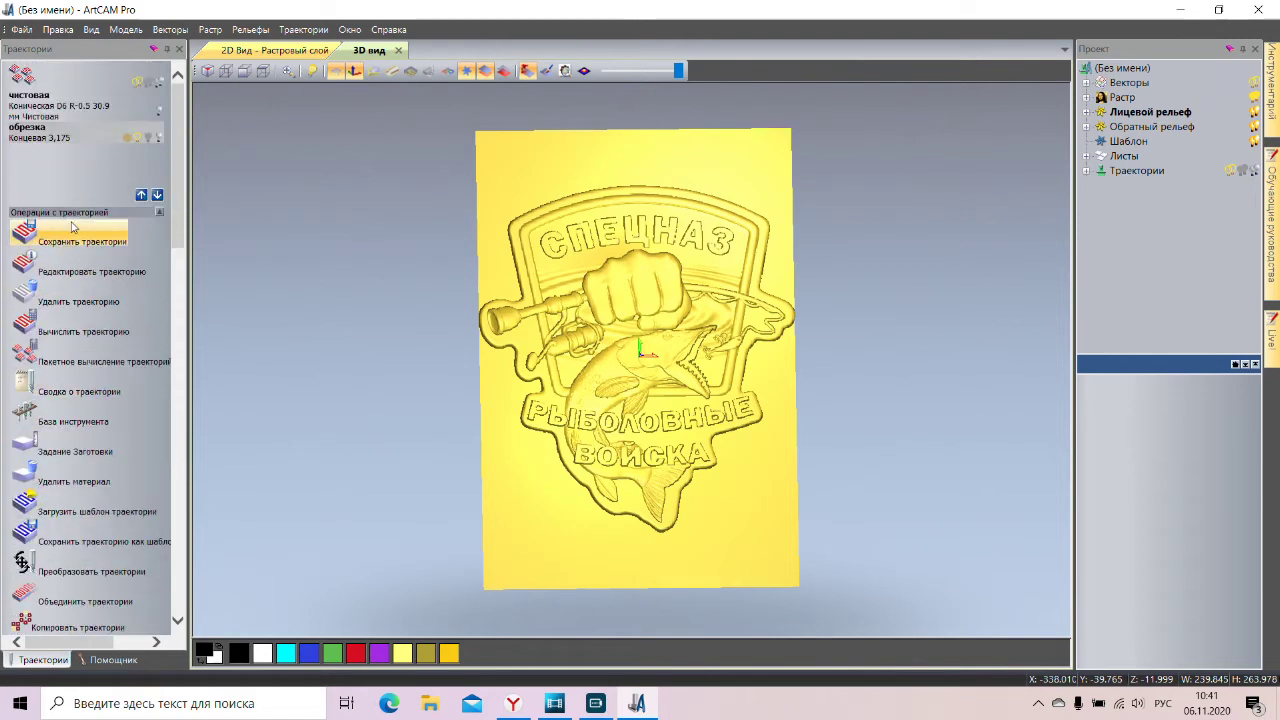
click(78, 245)
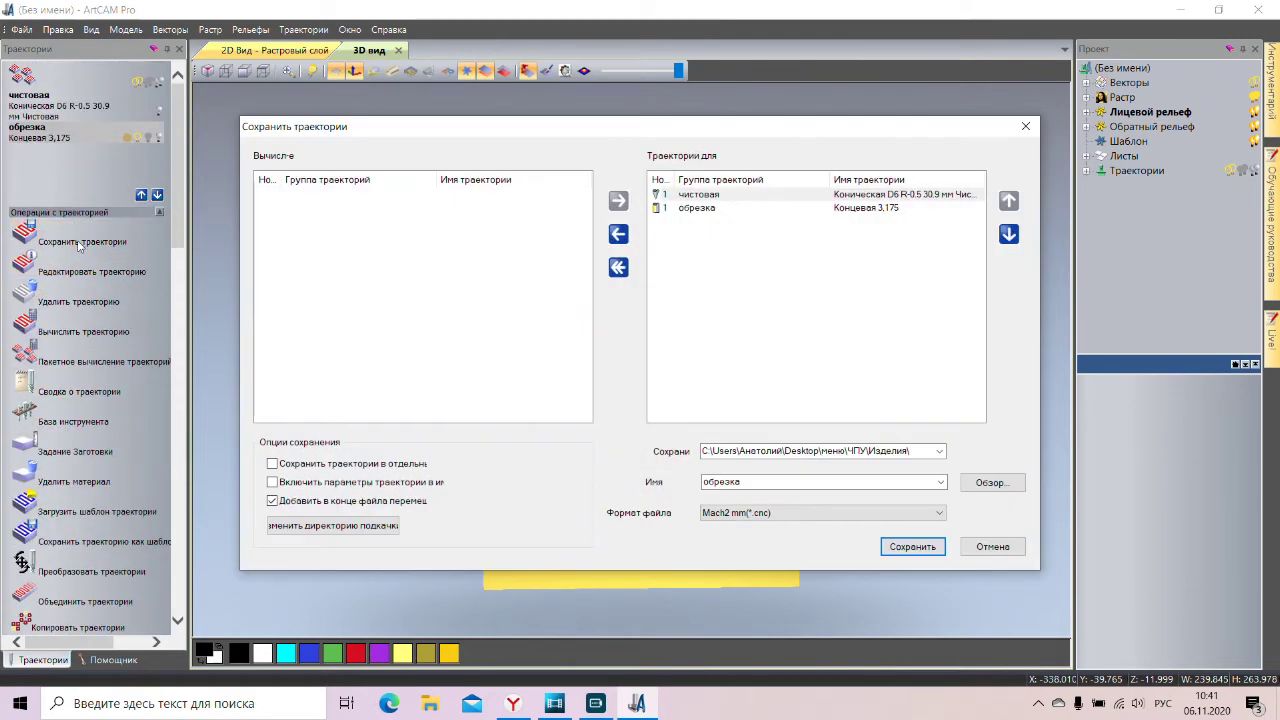